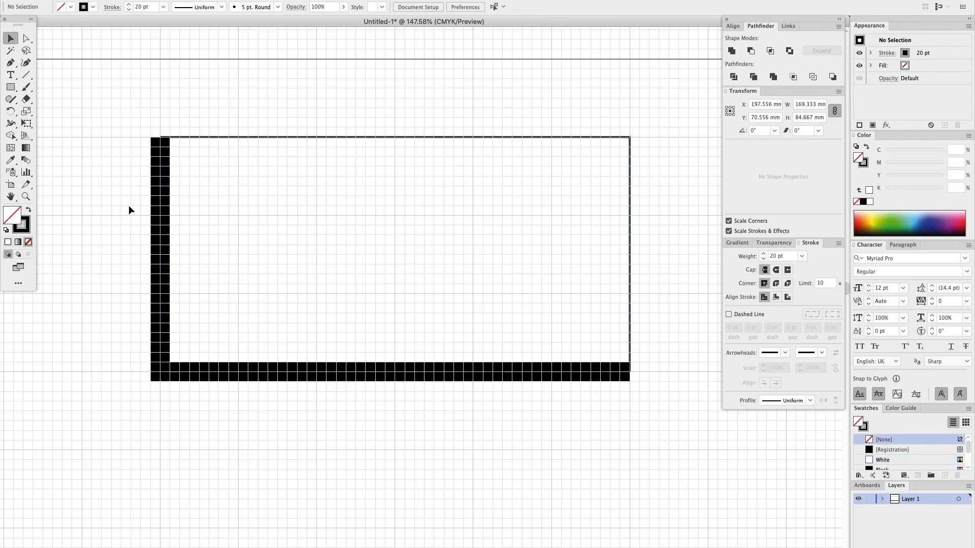
Step: Shorten the thick L-shaped path's bottom segment so its free end sits at X 225.778 mm, Y 112.889 mm
click(637, 429)
key(a)
click(629, 372)
click(625, 281)
click(630, 372)
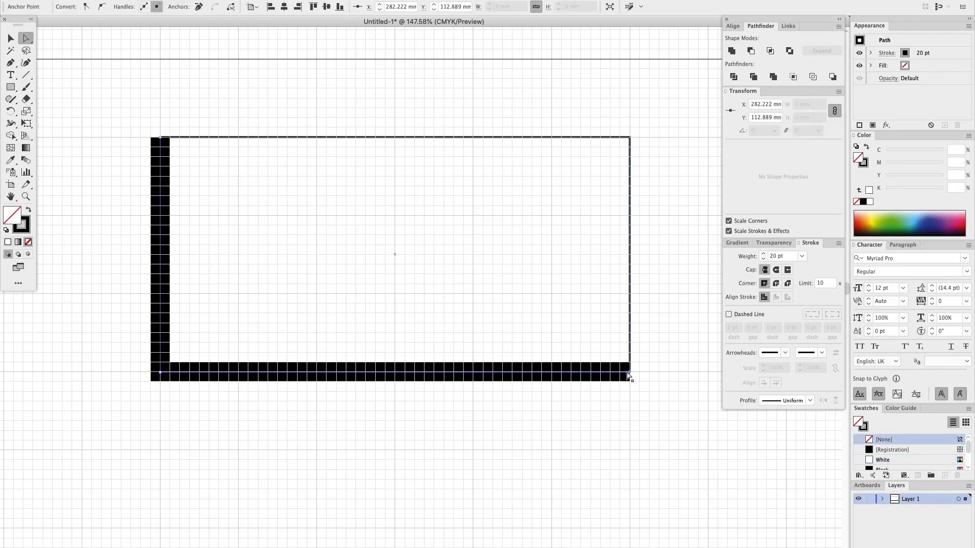
drag(467, 379, 470, 380)
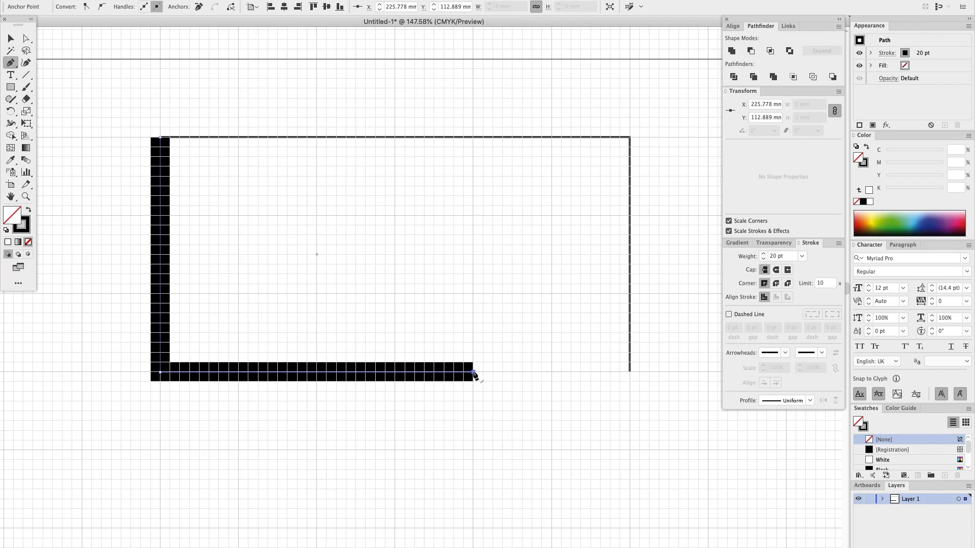
Step: Continue the path with the Pen tool: diagonally up, vertically to X 254 mm, Y 56.444 mm, and horizontally back to X 197.556 mm
click(552, 295)
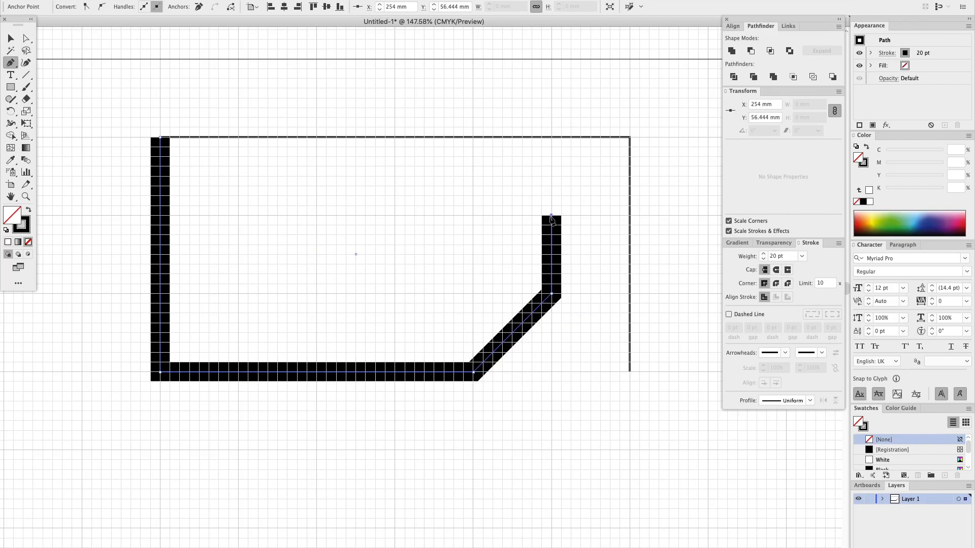
click(394, 218)
key(a)
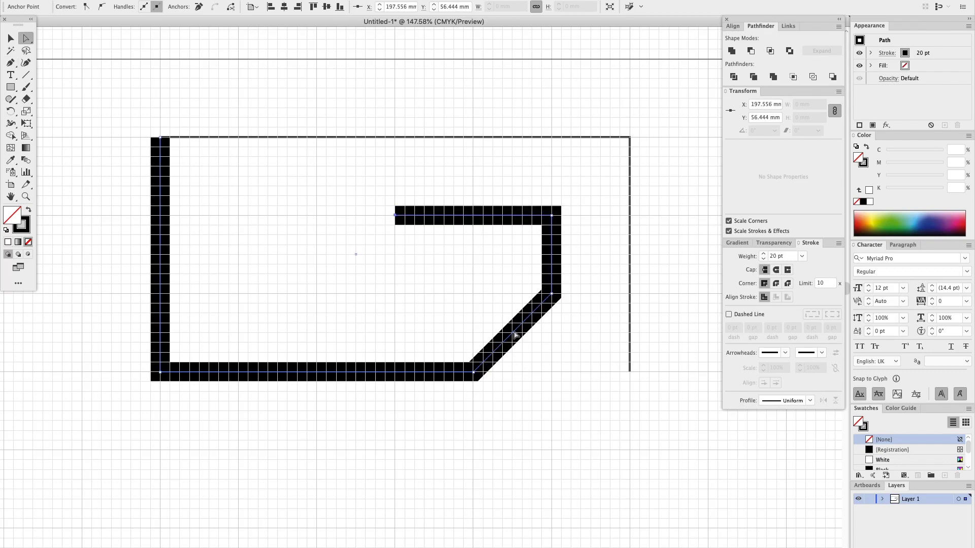
Step: Move all the right-hand anchor points of the thick path and the thin outline inward, making the outline 141.111 mm wide
drag(359, 102, 676, 462)
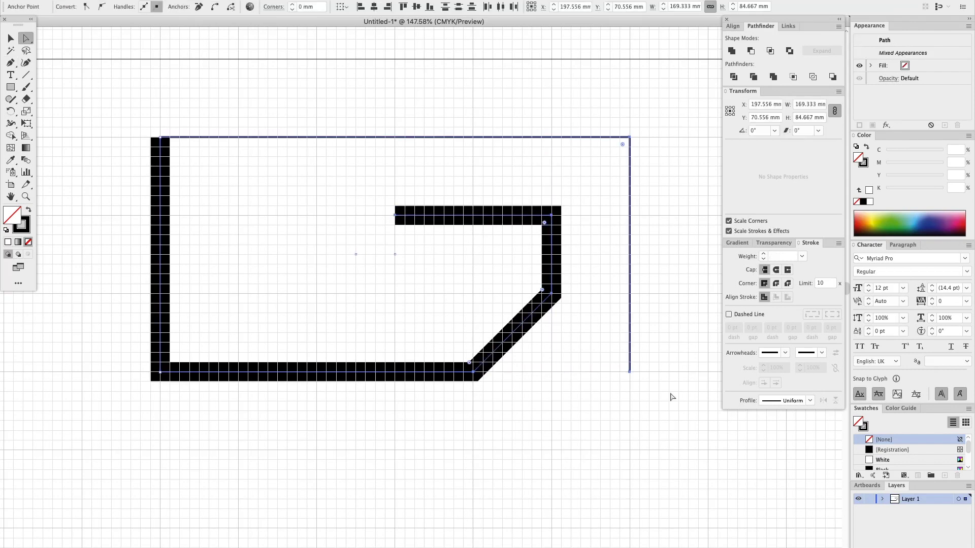
drag(558, 334, 548, 334)
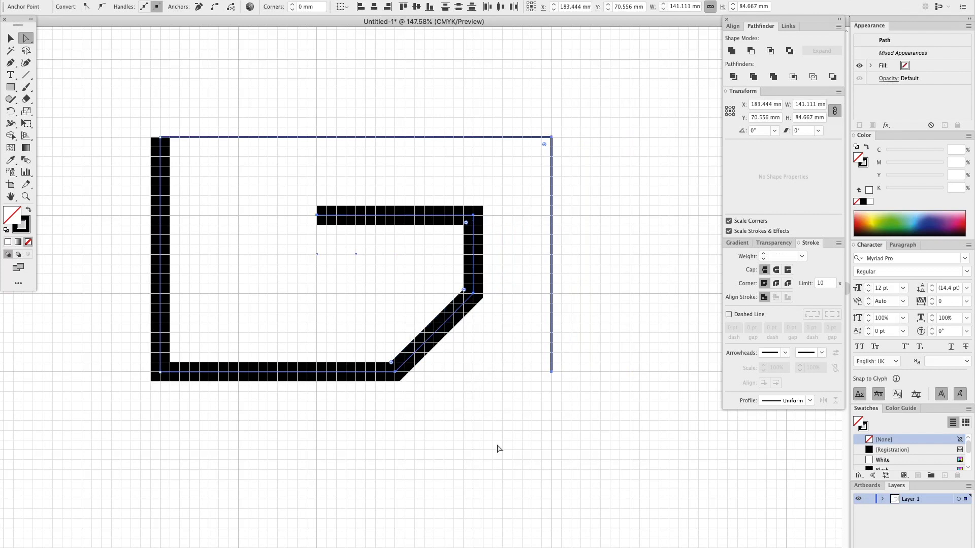
click(498, 446)
Step: Delete the thin guide outline around the thick path
key(v)
click(411, 137)
key(Delete)
Step: Make a copy of the thick path rotated 180° and move it sideways so the two paths interlock, about 141 mm wide overall
drag(340, 162, 505, 317)
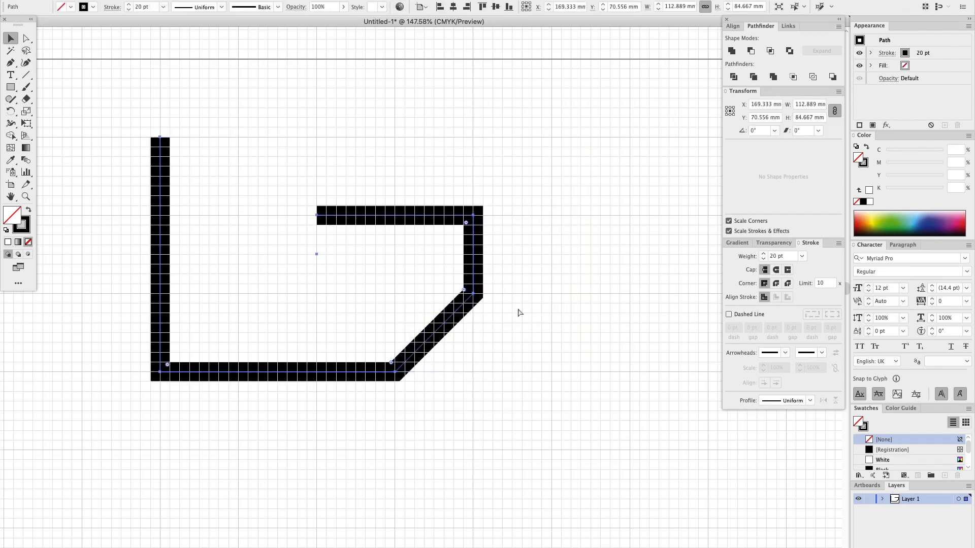
drag(354, 73, 326, 330)
key(v)
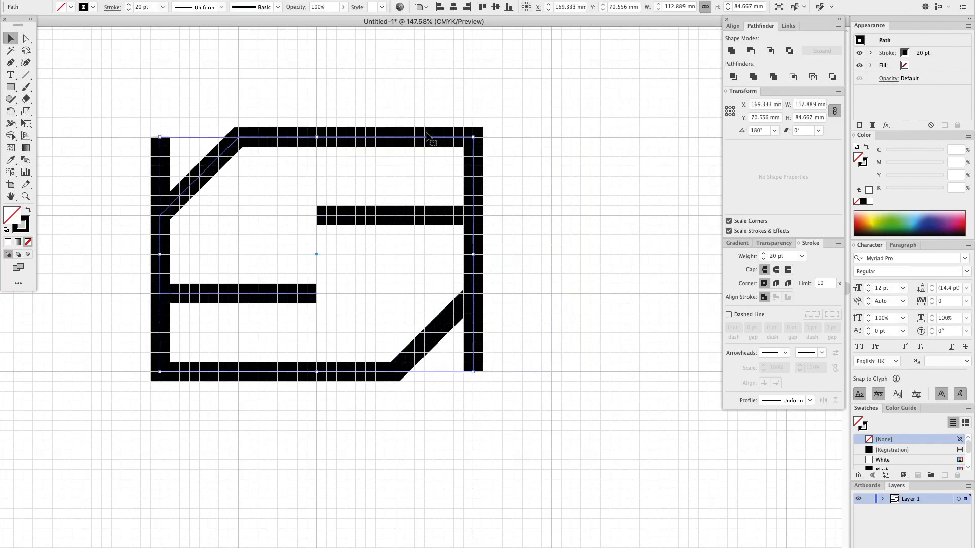
key(super+shift+a)
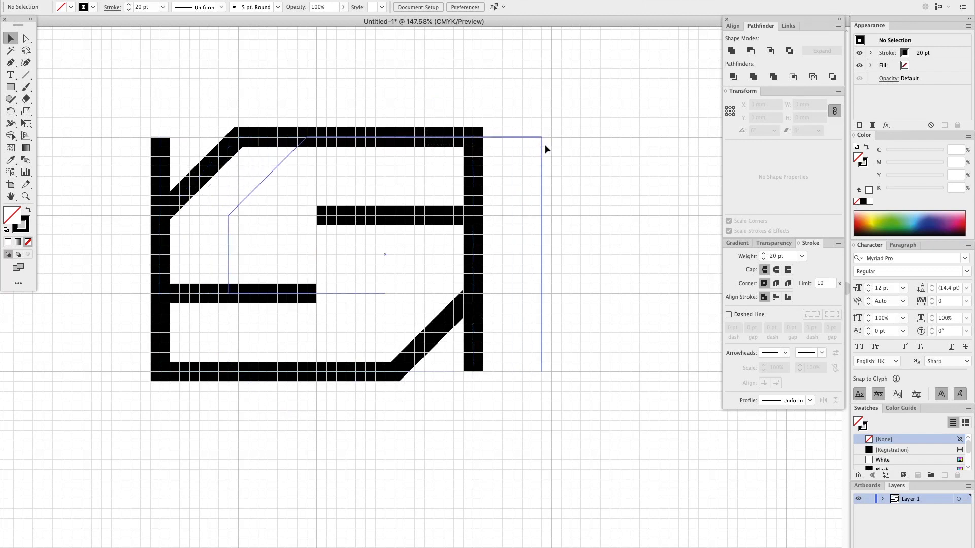
drag(544, 145, 554, 145)
click(417, 85)
Step: Hide the grid and set the stroke weight of both paths to 40 pt
scroll(410, 86, left, 1)
key(super+apostrophe)
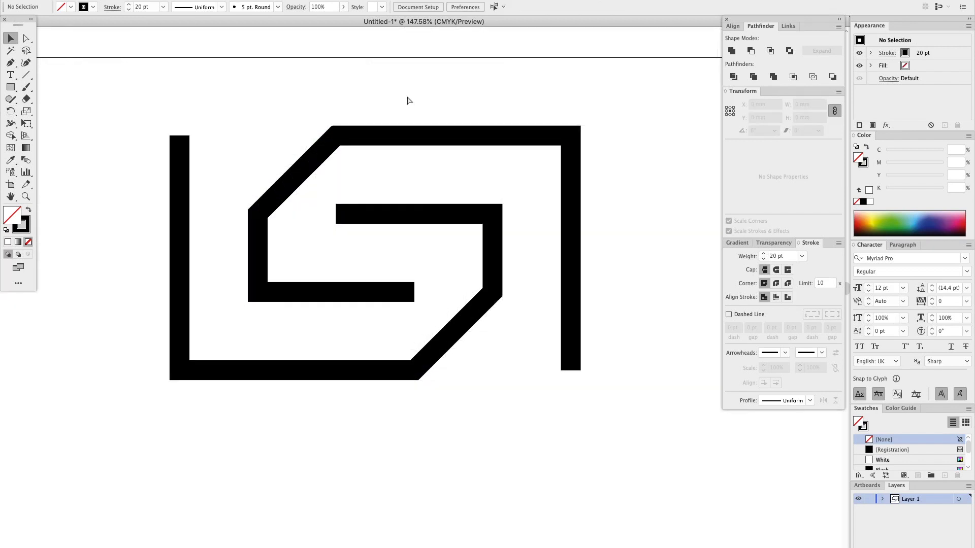
key(super+1)
drag(226, 105, 508, 364)
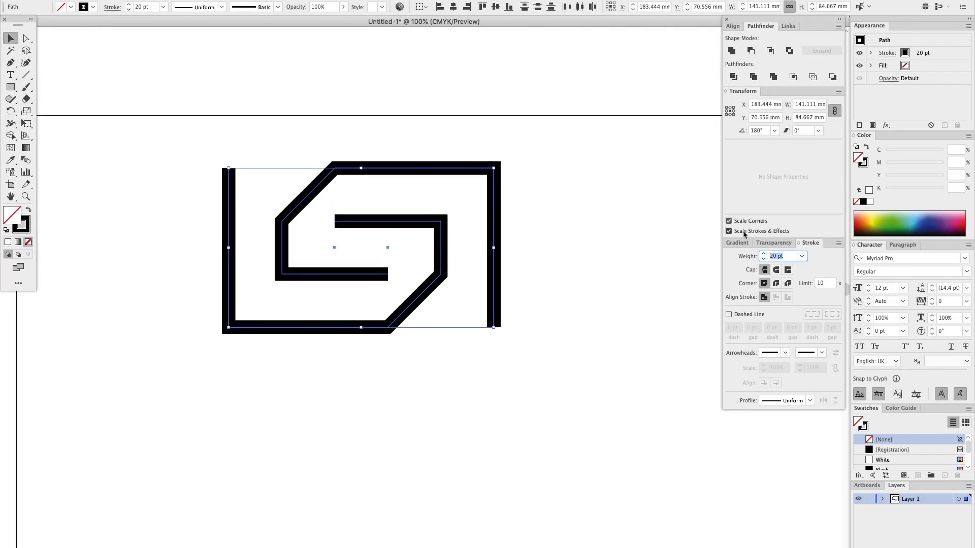
text(40)
key(Return)
click(642, 324)
drag(527, 291, 556, 277)
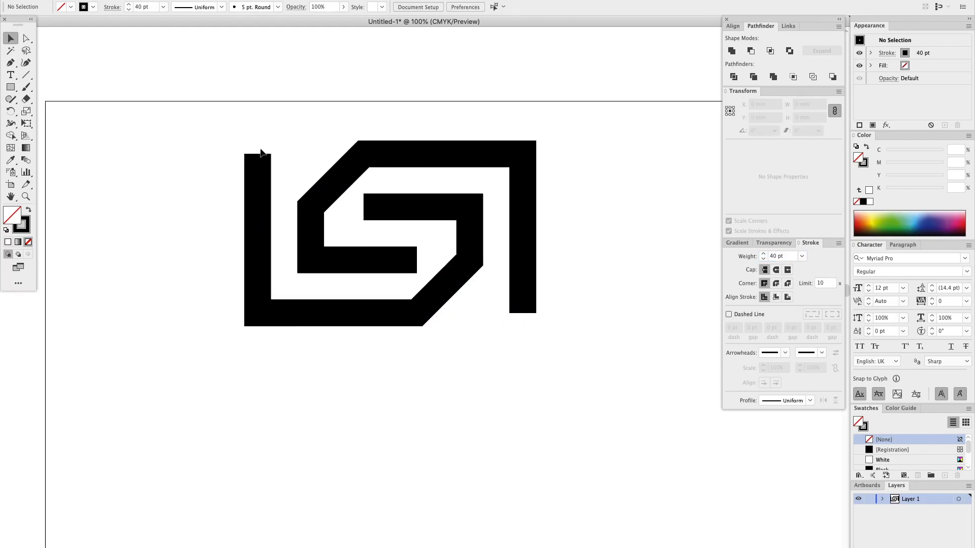
Step: Extend the free vertical ends of both paths slightly outward, one upward and the other downward
drag(133, 83, 624, 364)
scroll(625, 364, down, 2)
click(274, 87)
key(a)
click(252, 102)
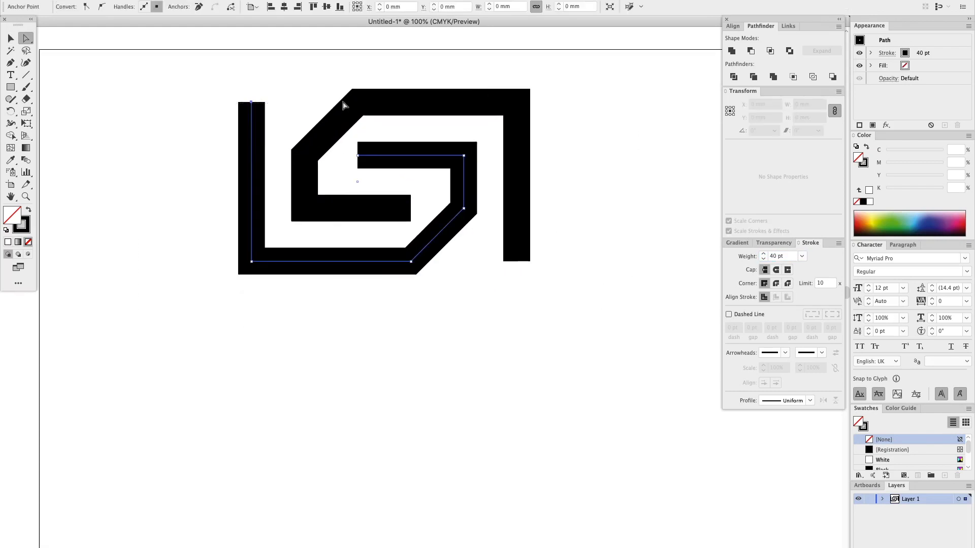
click(516, 261)
click(542, 283)
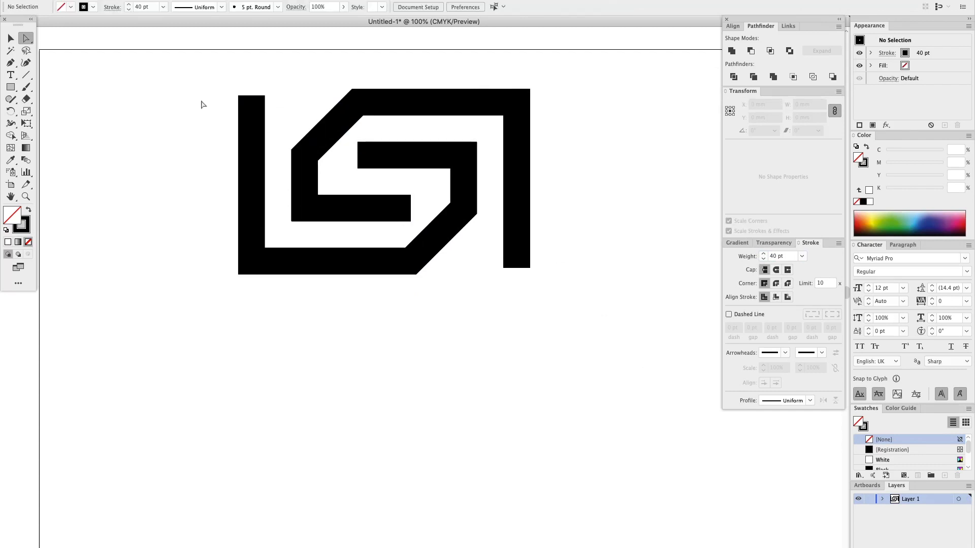
Step: Extend the two free vertical ends further until they are flush with the logo's outer top and bottom edges
key(v)
drag(157, 84, 627, 343)
super+click(516, 262)
key(super+shift+z)
key(a)
drag(228, 81, 288, 111)
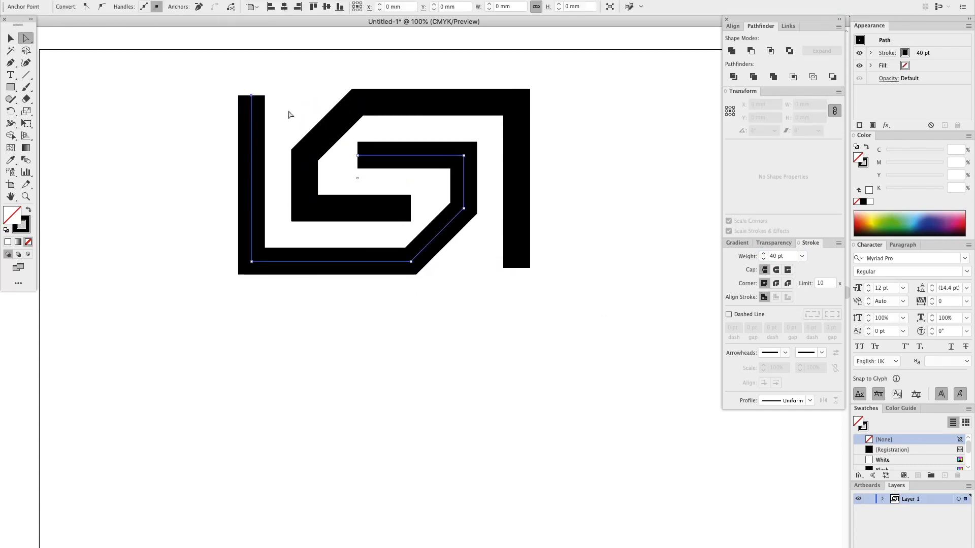
drag(492, 263, 572, 294)
key(shift+Down)
click(535, 307)
key(super+minus)
scroll(462, 314, right, 2)
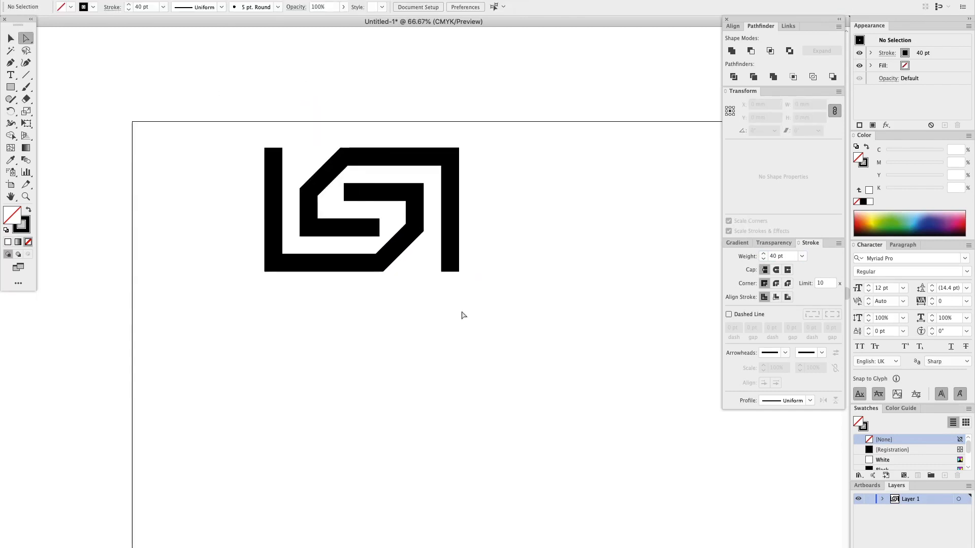
Step: Place a copy of the complete two-path logo directly below the original
key(v)
drag(204, 95, 443, 206)
drag(407, 160, 407, 355)
click(562, 310)
scroll(410, 128, up, 3)
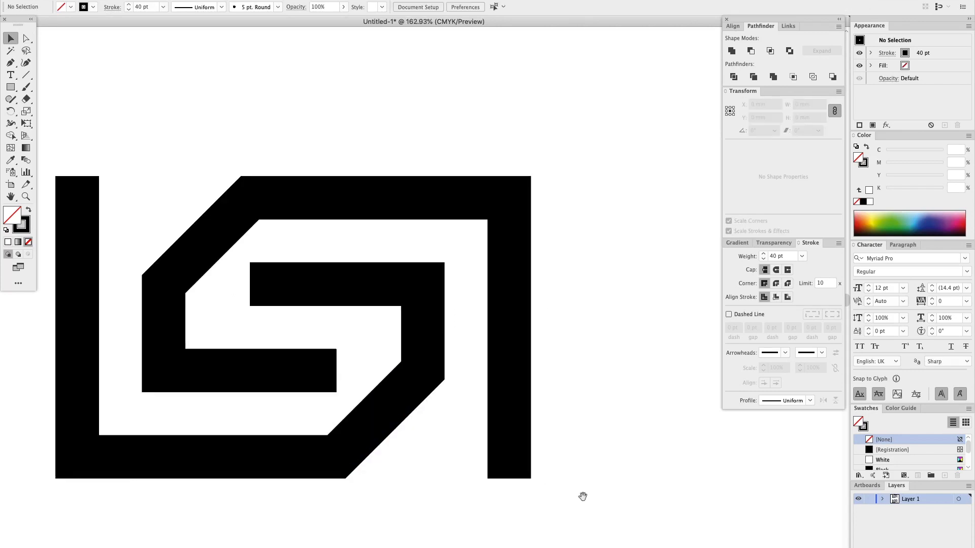
drag(577, 496, 619, 469)
Step: Draw a 28.222 mm square above the lower logo and give it a white fill with no stroke
drag(225, 119, 183, 160)
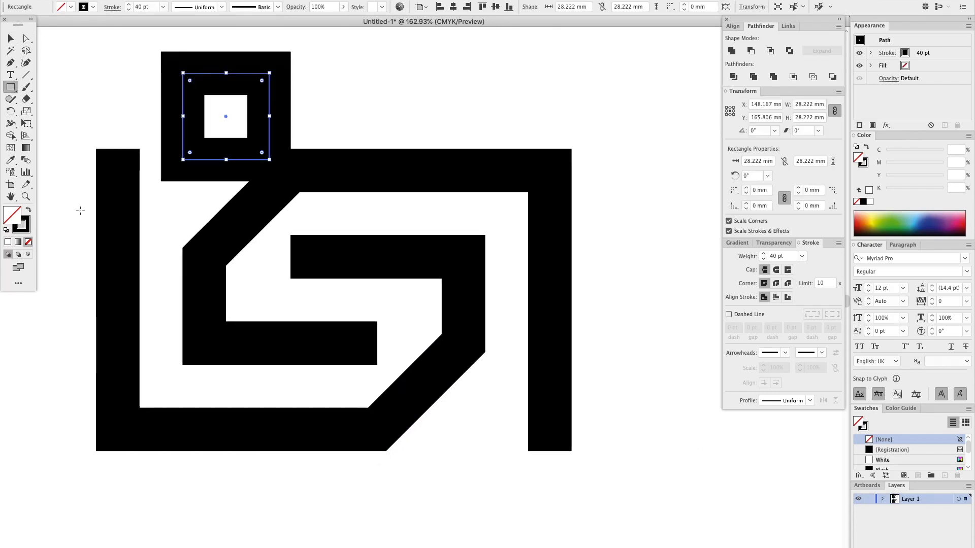
click(28, 210)
click(869, 202)
Step: Rotate the white shape to 315° and position it over an inner arm's end to mask it diagonally
key(r)
drag(446, 117, 407, 187)
key(v)
drag(243, 138, 282, 195)
drag(293, 241, 288, 242)
Step: Place a copy of the slanted white rectangle, 12.399 by 28.222 mm, so it masks the other inner arm's end diagonally
drag(246, 201, 383, 353)
click(297, 200)
drag(335, 326, 464, 307)
drag(566, 302, 532, 295)
scroll(528, 339, up, 5)
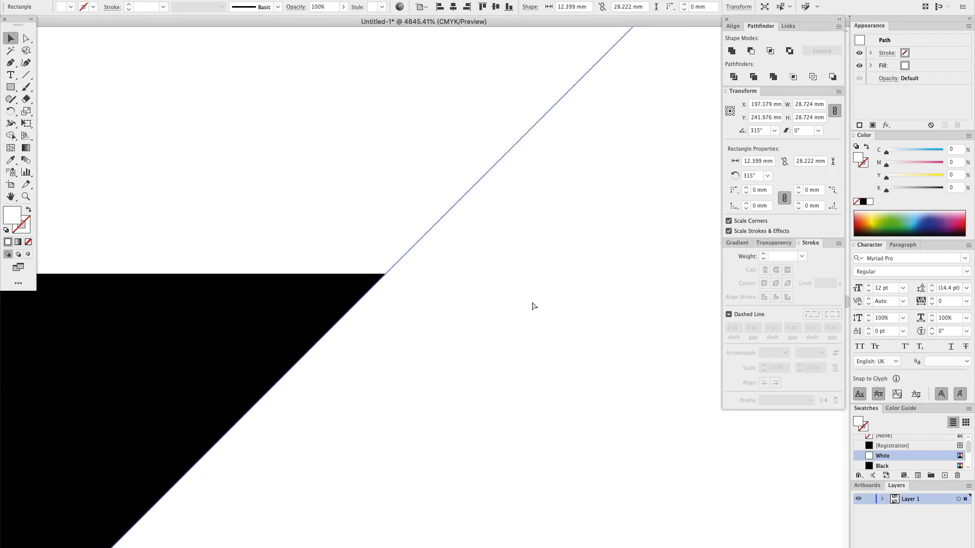
key(super+minus)
key(super+minus)
key(super+minus)
key(super+minus)
key(super+minus)
key(super+minus)
key(super+minus)
key(super+minus)
key(super+minus)
key(super+minus)
key(super+minus)
key(super+minus)
Step: Show the grid and align the lower logo and its white masking rectangles to it
click(142, 126)
drag(142, 126, 657, 456)
drag(590, 440, 562, 478)
drag(528, 390, 528, 384)
key(a)
drag(550, 408, 636, 455)
key(super+apostrophe)
drag(448, 350, 608, 380)
key(a)
Step: Shorten the right-hand vertical leg to Y 254 mm and continue it with a diagonal segment down to the logo's bottom edge
drag(590, 493, 649, 423)
super+click(650, 423)
click(605, 459)
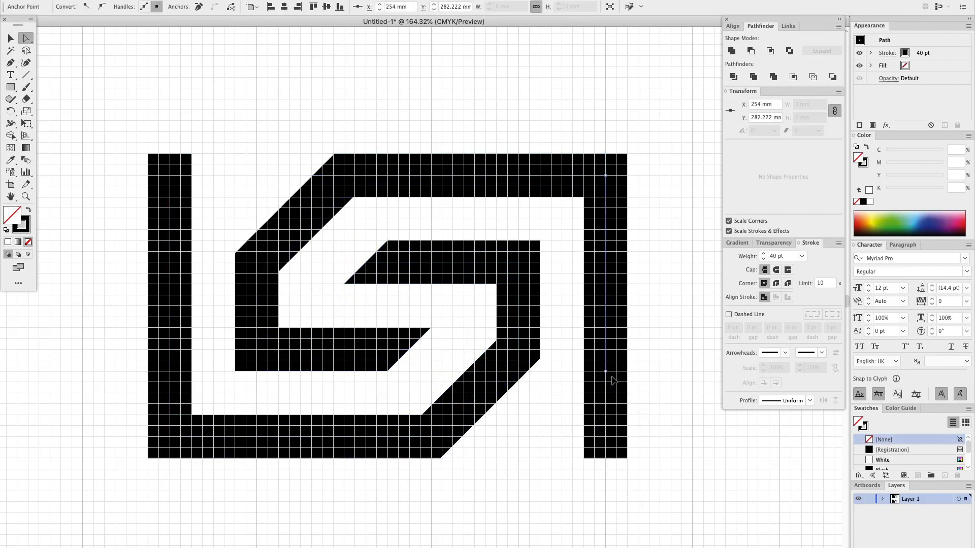
drag(611, 380, 609, 375)
click(518, 463)
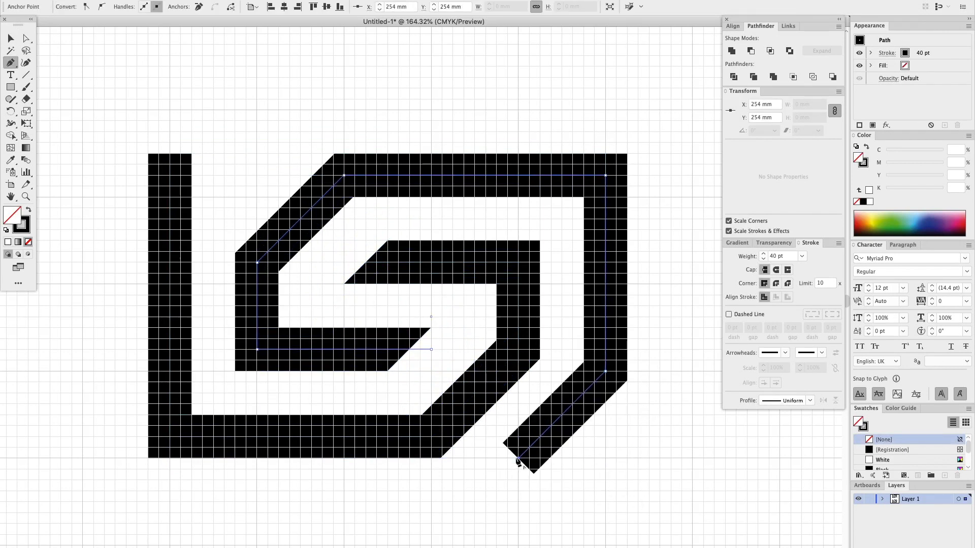
super+click(518, 475)
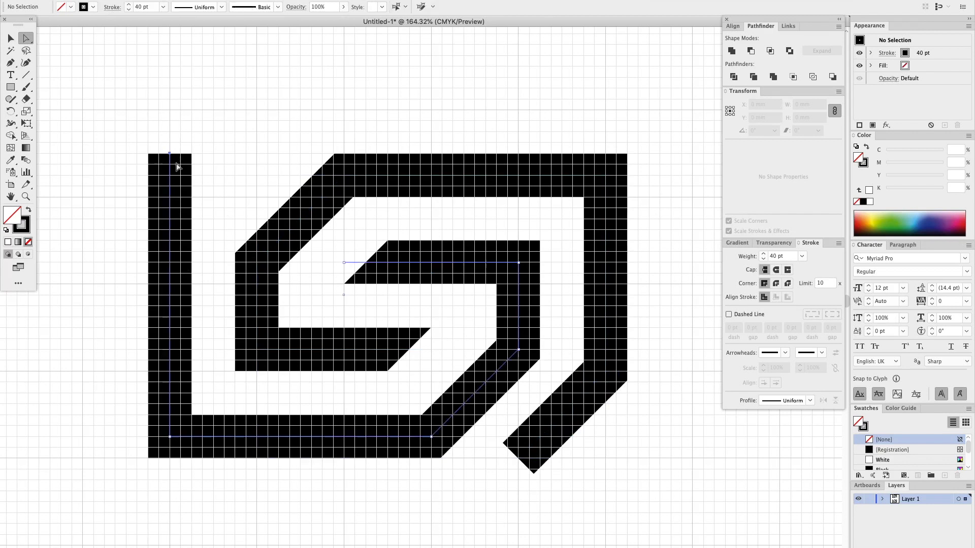
Step: Select the whole lower logo with its masking rectangles and nudge it upward by four large increments
drag(169, 154, 173, 187)
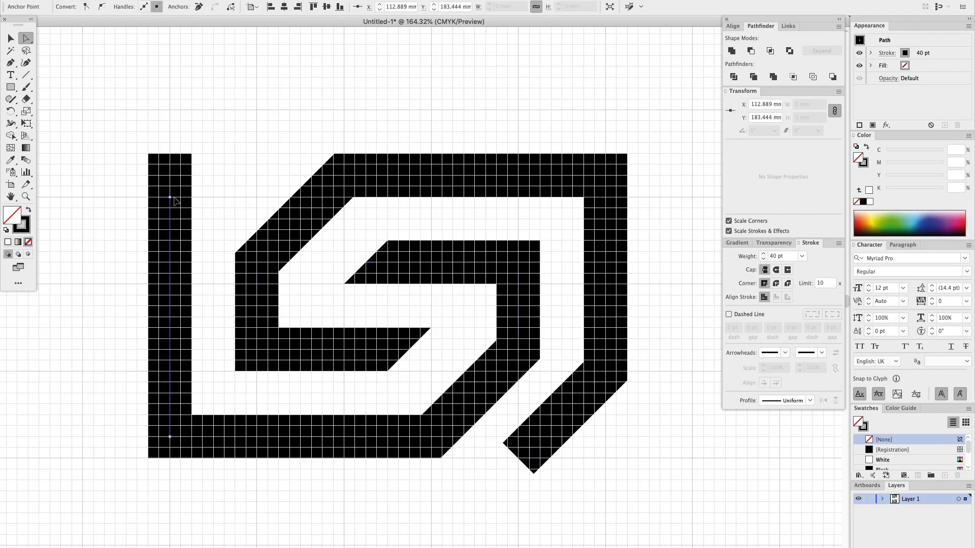
key(v)
drag(126, 122, 664, 502)
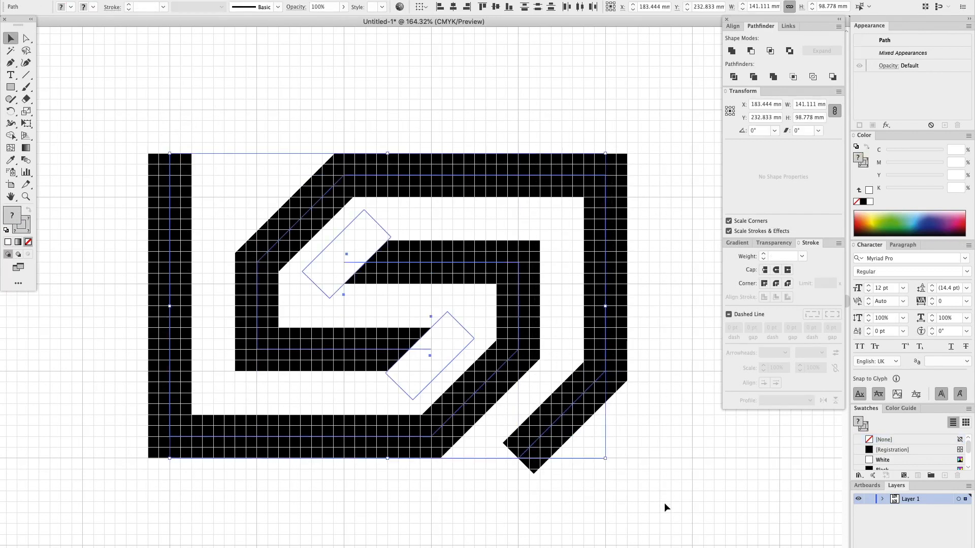
key(shift+Up)
key(shift+Up)
key(shift+Up)
key(shift+Up)
click(156, 83)
Step: Shorten the left-hand vertical leg to Y 197.556 mm and continue it with a diagonal segment up to the logo's top edge
key(a)
click(171, 110)
click(163, 100)
click(170, 110)
drag(180, 199, 176, 202)
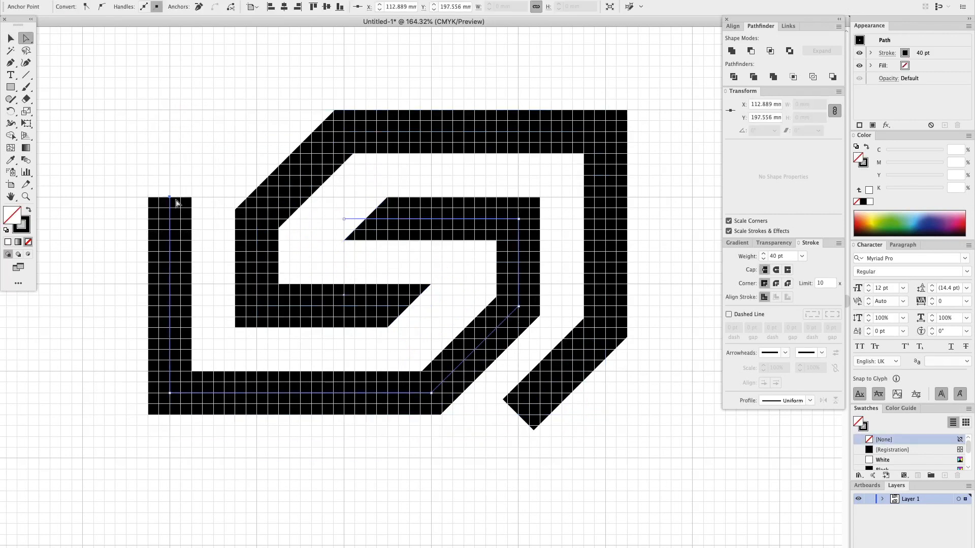
click(256, 110)
key(v)
click(285, 71)
Step: Extend both outer diagonal ends beyond the logo's top and bottom edges
key(a)
mouse_move(258, 109)
mouse_down()
mouse_move(242, 122)
mouse_move(281, 101)
mouse_up()
key(v)
click(440, 301)
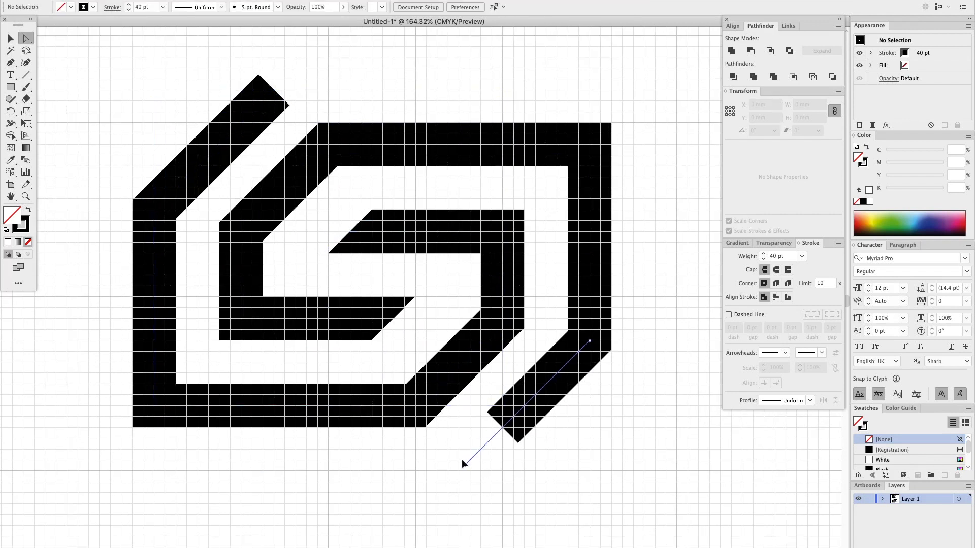
drag(463, 464, 464, 464)
Step: Draw a 98.778 by 28.222 mm rectangle along the logo's bottom edge over the protruding diagonal, with white fill and no stroke
drag(555, 460, 589, 427)
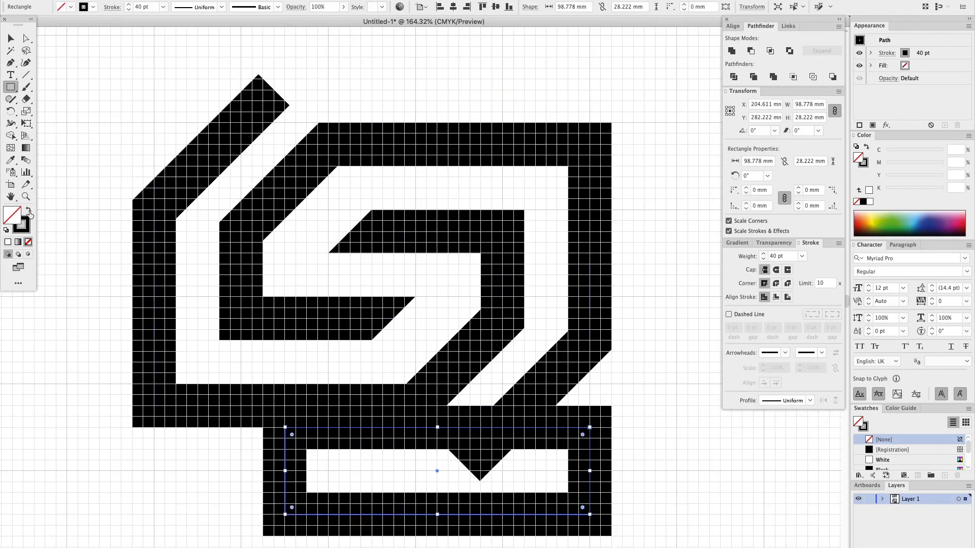
click(29, 212)
click(869, 202)
Step: Place a copy of the white rectangle along the logo's top edge over the other protruding diagonal and hide the grid
key(v)
drag(461, 510, 254, 118)
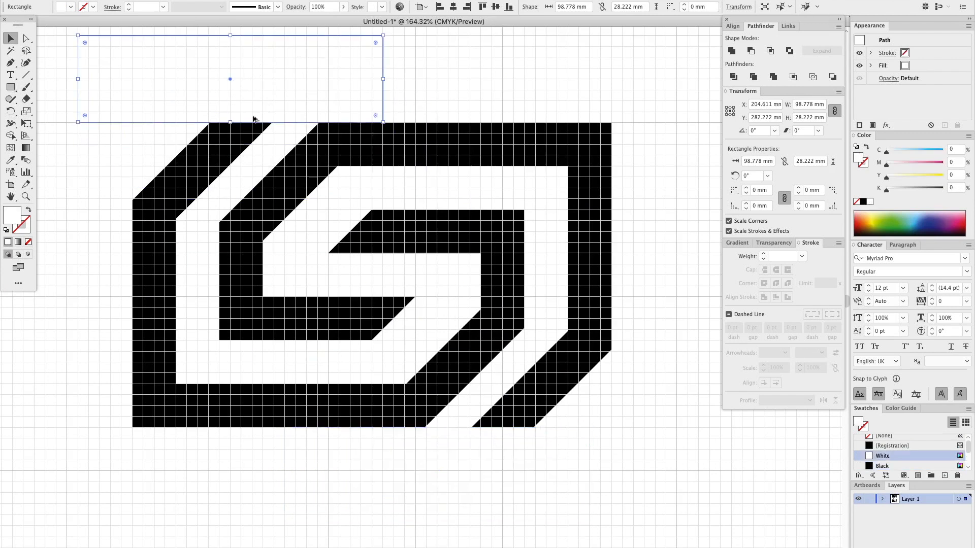
click(102, 173)
key(super+apostrophe)
key(super+minus)
key(super+minus)
key(super+minus)
key(super+minus)
drag(518, 331, 409, 339)
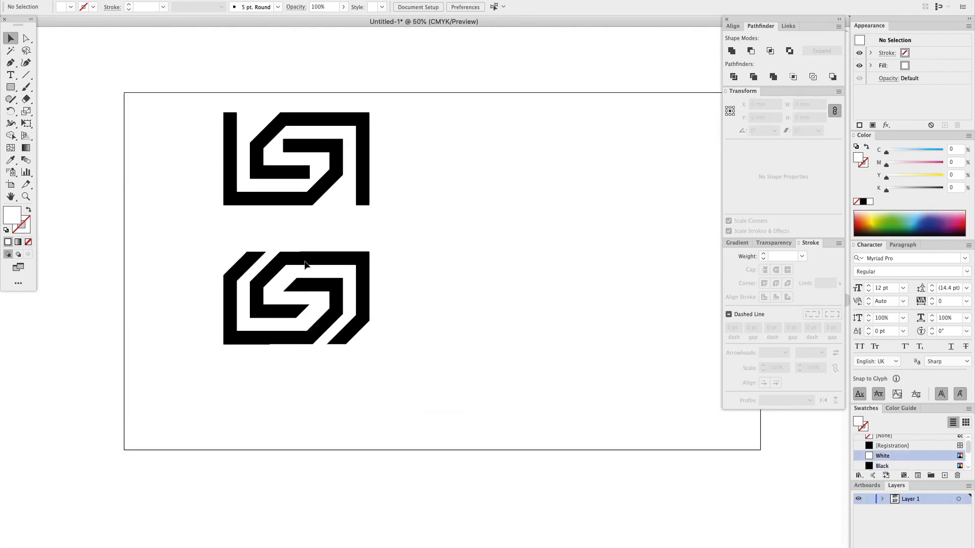
Step: Examine up close how the white masking rectangle meets the lower logo's top edge
drag(191, 223, 407, 316)
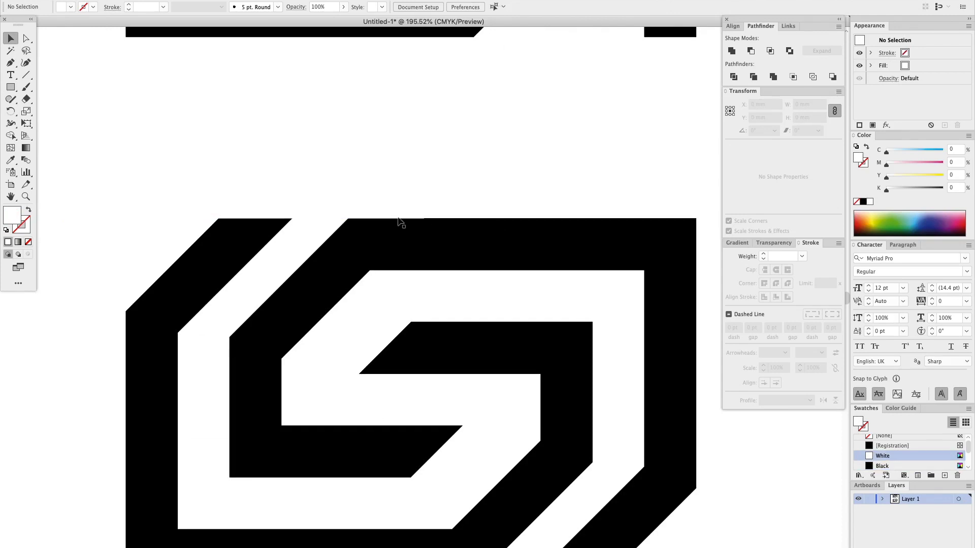
drag(401, 222, 621, 242)
click(559, 303)
key(super+minus)
key(super+minus)
key(super+minus)
key(super+minus)
key(super+minus)
key(super+minus)
key(super+minus)
key(super+minus)
key(super+minus)
key(super+minus)
key(super+minus)
key(super+minus)
key(super+minus)
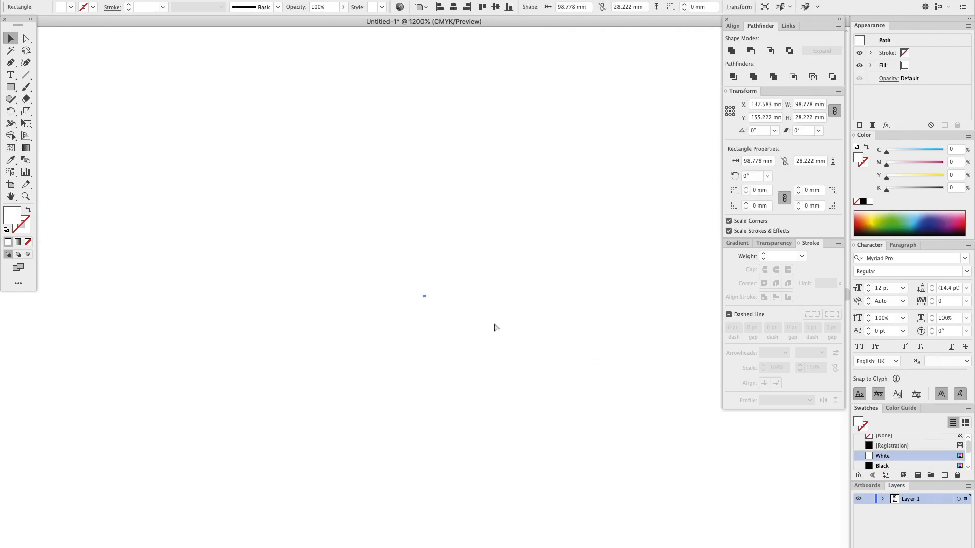
click(539, 341)
drag(591, 344, 422, 322)
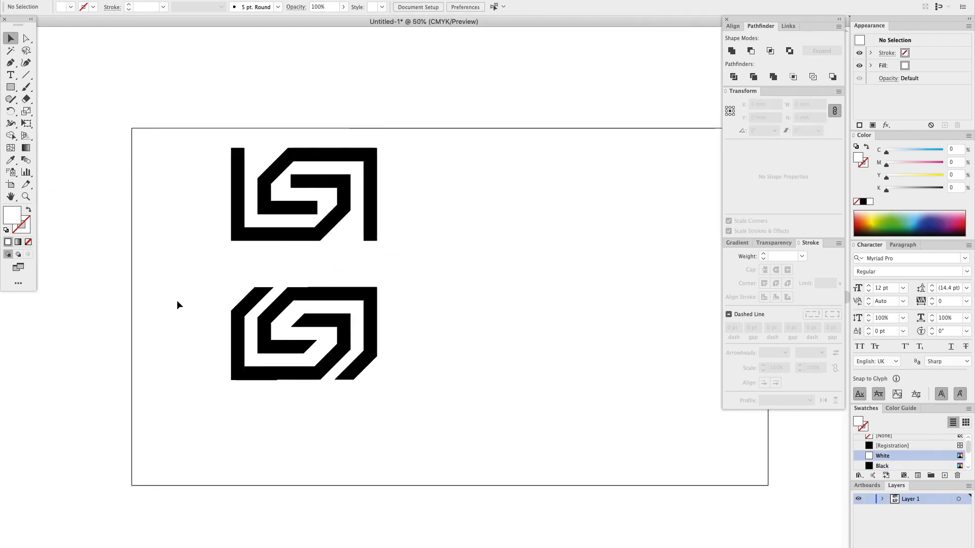
Step: Place a copy of the lower logo and its masking rectangles beside the original on the same row
drag(158, 274, 412, 404)
drag(411, 403, 272, 396)
drag(128, 268, 390, 267)
Step: Expand the copied logo's fills and strokes into shapes
click(120, 1)
click(152, 89)
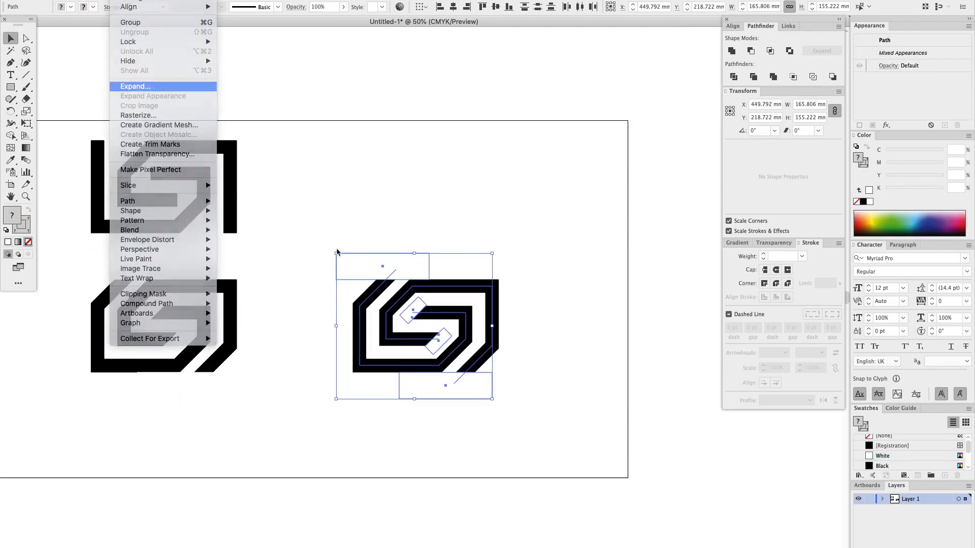
click(89, 175)
Step: Remove the white masking shapes and the protruding line ends from the expanded logo with the Shape Builder tool
drag(273, 215, 453, 339)
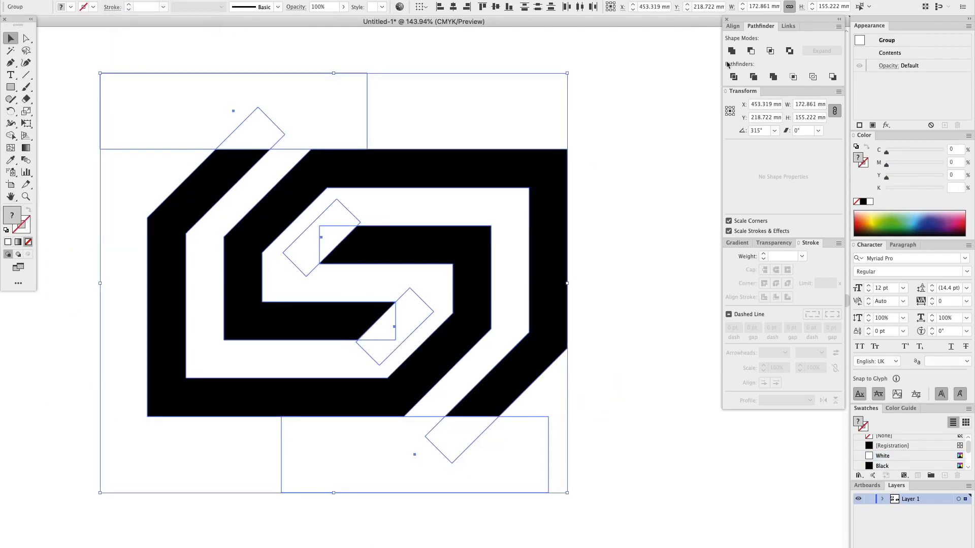
key(shift+m)
drag(162, 57, 292, 143)
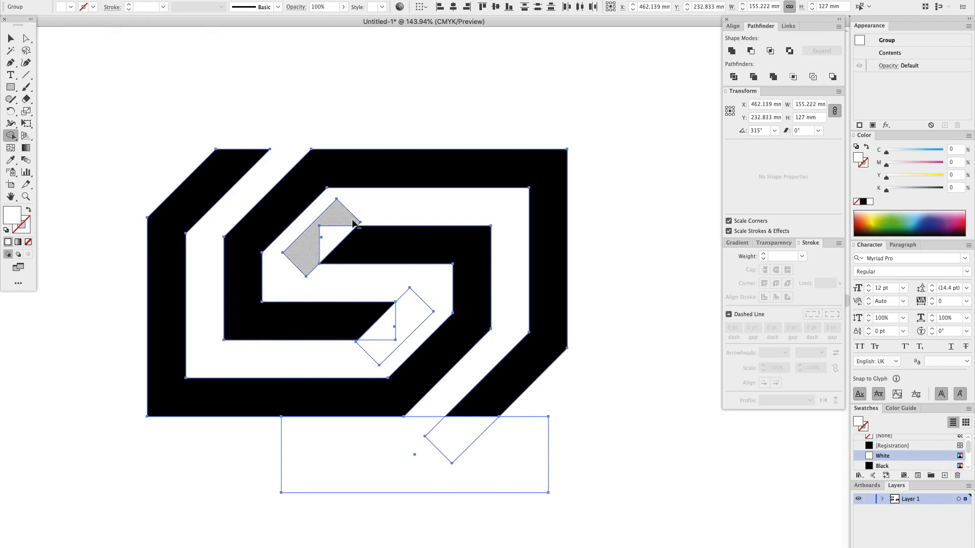
drag(352, 218, 330, 241)
drag(394, 324, 387, 339)
drag(406, 447, 457, 459)
key(v)
click(636, 485)
click(330, 163)
key(r)
key(v)
click(596, 447)
Step: Move the two original logos off the artboard to its left and reposition the cleaned logo near the artboard's upper edge
key(ctrl+minus)
key(ctrl+minus)
key(ctrl+minus)
click(494, 372)
scroll(494, 372, left, 5)
drag(188, 100, 443, 420)
drag(385, 302, 80, 309)
drag(609, 351, 402, 242)
click(449, 282)
drag(449, 282, 512, 282)
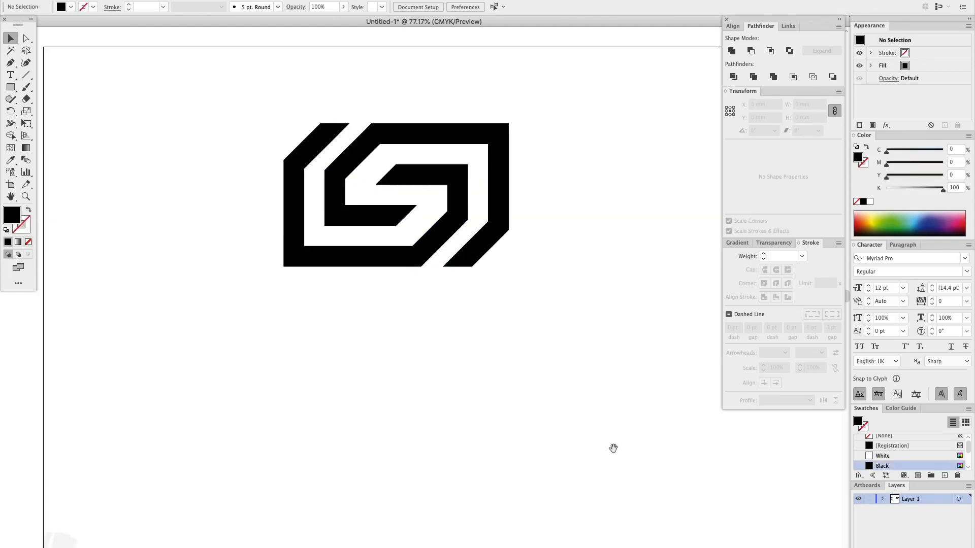
Step: Add the text SPIN below the cleaned logo and enlarge it to about 126 pt
drag(614, 448, 606, 459)
key(t)
click(329, 341)
text(SPIN)
click(11, 38)
drag(336, 337, 392, 307)
drag(334, 340, 395, 343)
Step: Centre the SPIN text horizontally beneath the logo
shift+click(451, 213)
click(357, 7)
click(386, 101)
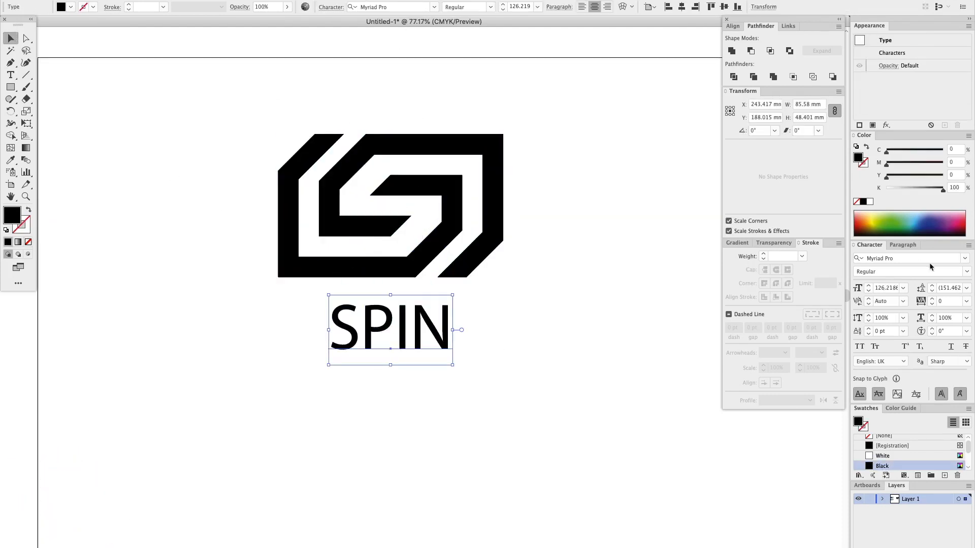
Step: Filter the font list to sans serif typefaces and preview them on the SPIN text
click(965, 258)
scroll(885, 373, down, 5)
click(754, 292)
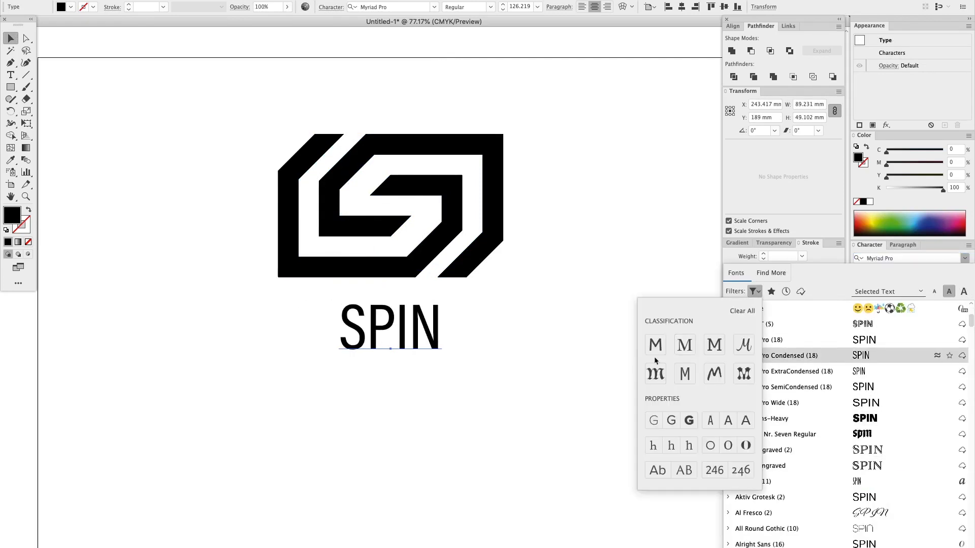
click(655, 349)
scroll(890, 418, up, 1)
scroll(858, 490, down, 4)
click(728, 359)
scroll(781, 376, down, 20)
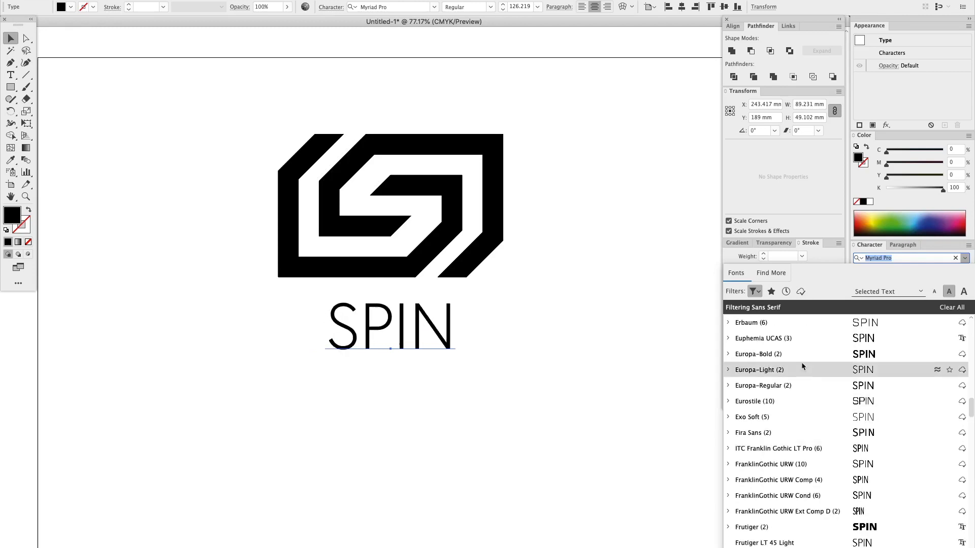
scroll(800, 374, down, 15)
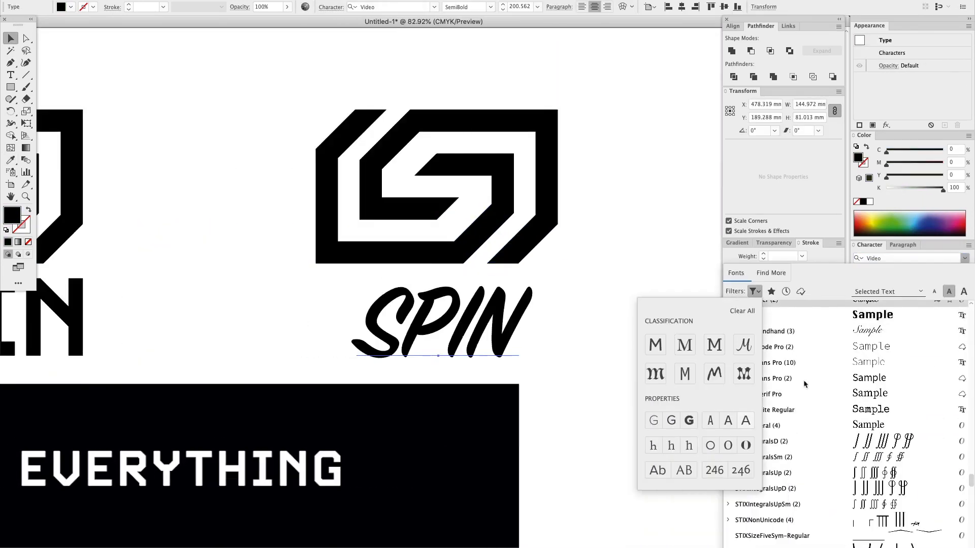
Step: Compare more fonts and styles for the SPIN text, including the Commuters Sans weights and the Nort family
click(770, 273)
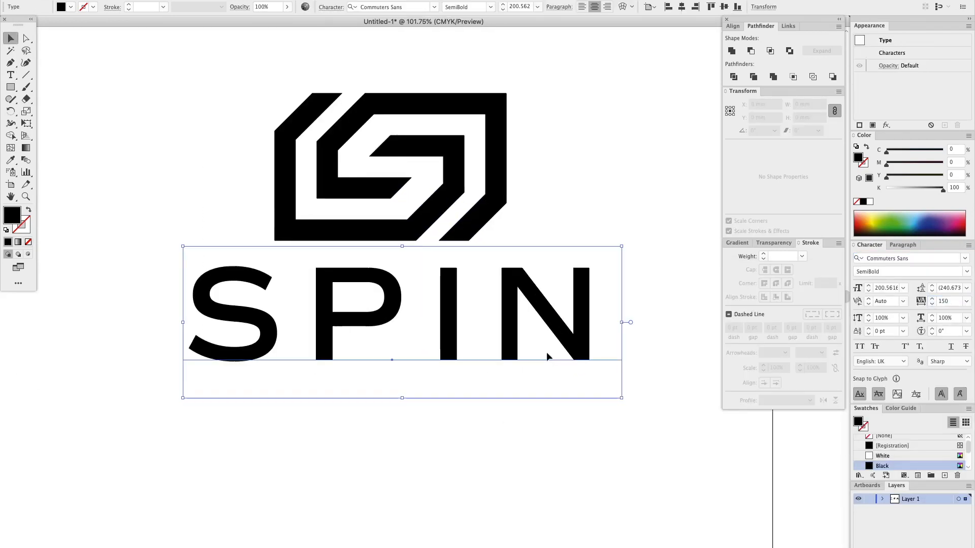
click(967, 272)
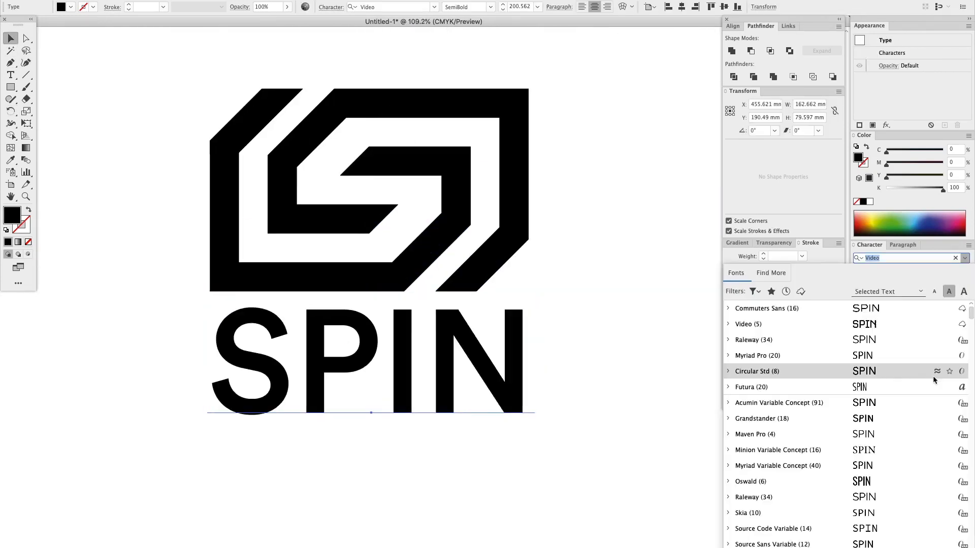
scroll(788, 370, down, 10)
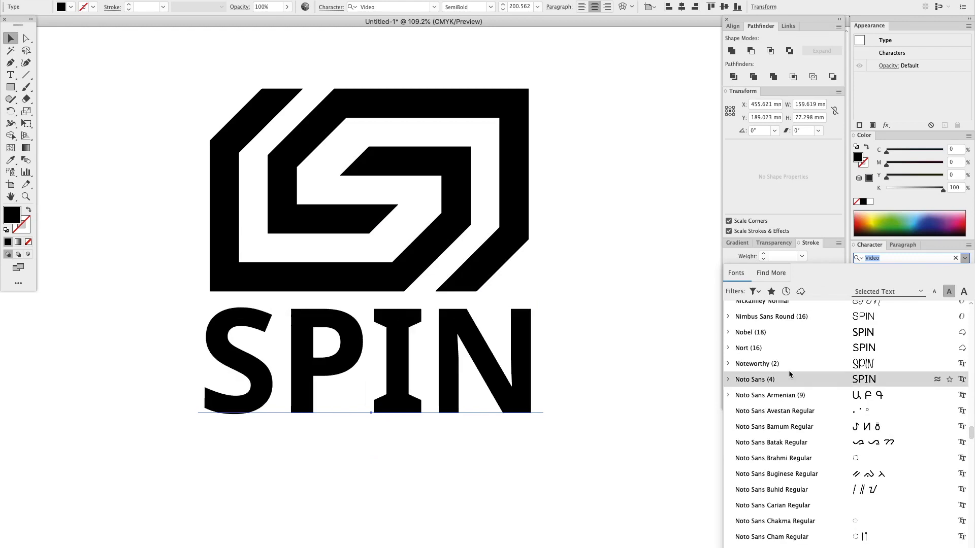
click(728, 348)
drag(558, 435, 437, 451)
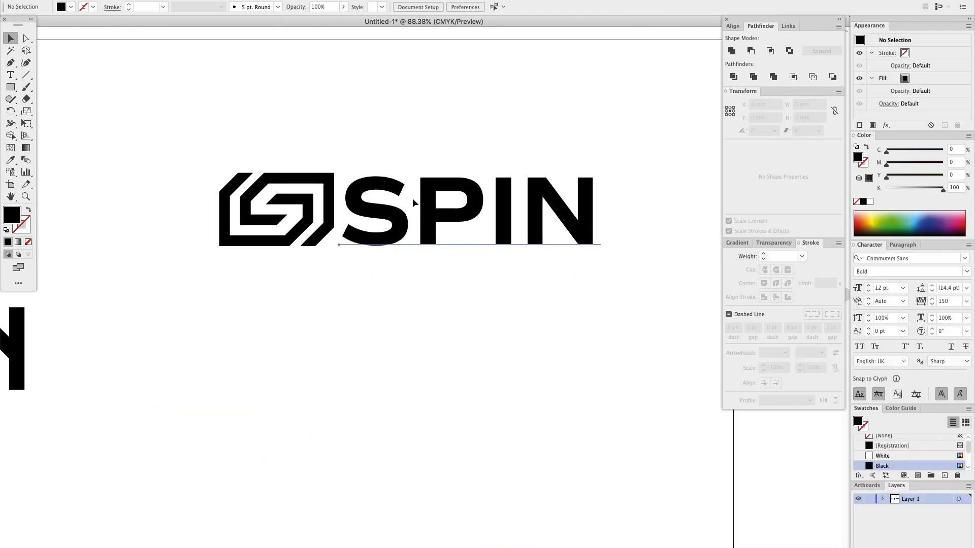
Step: Apply the stacked logo's Video SemiBold type style to the lower horizontal logo's SPIN text and left-align its paragraph
double_click(413, 203)
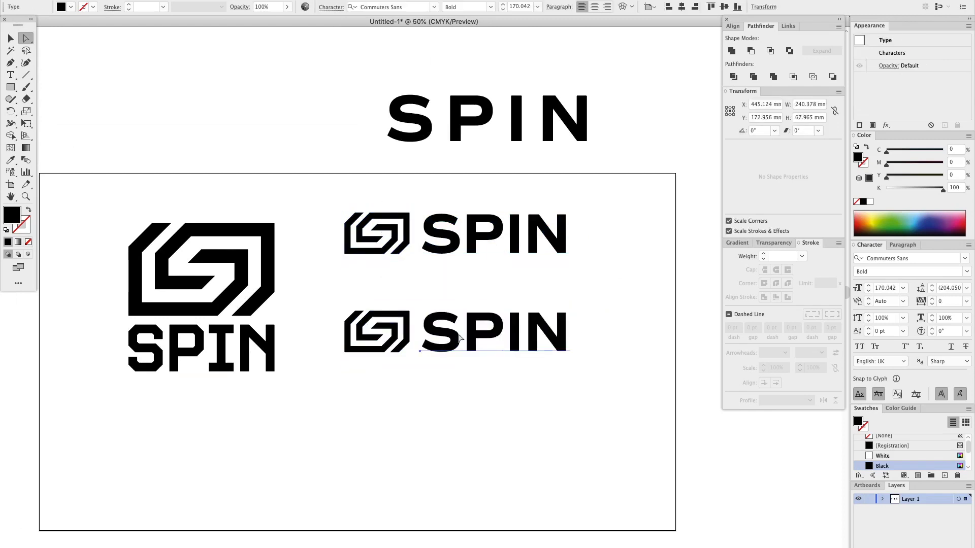
click(199, 357)
key(v)
click(502, 422)
drag(441, 341, 542, 341)
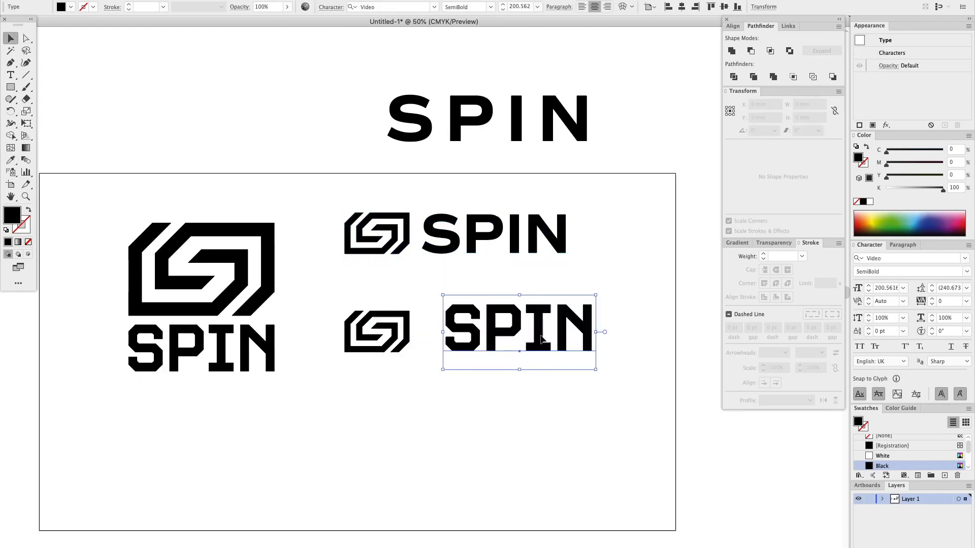
key(super+shift+l)
click(521, 403)
Step: Scale the lower SPIN text to the height of the icon, about 178 pt, and place it beside the icon
key(super+space)
drag(263, 270, 659, 401)
drag(645, 288, 323, 292)
drag(380, 200, 380, 218)
key(super+space)
drag(211, 295, 459, 405)
drag(539, 321, 488, 311)
key(space)
drag(485, 242, 293, 250)
drag(305, 274, 452, 271)
Step: Shift the lower SPIN text slightly right to line up with the start of the SPIN text above
key(super+1)
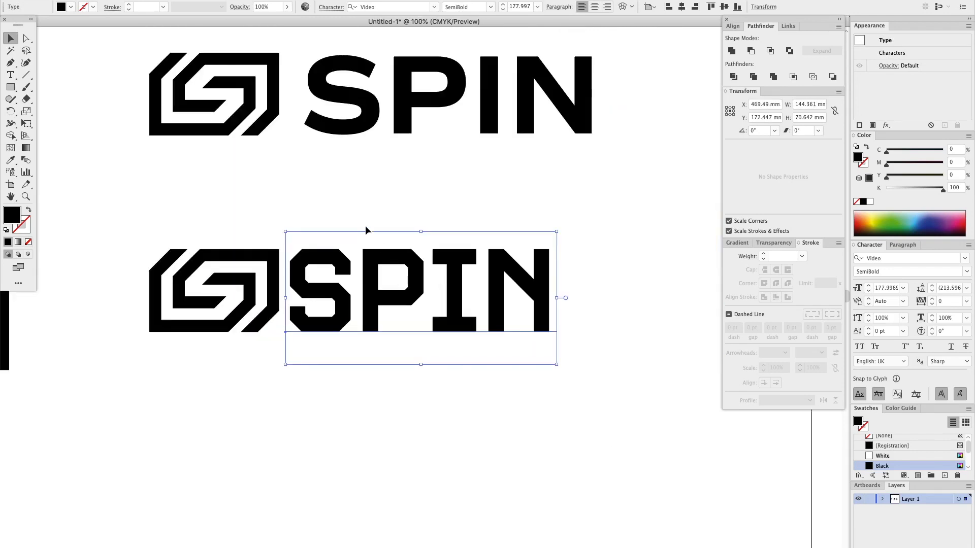
click(367, 231)
drag(352, 294, 364, 294)
click(339, 199)
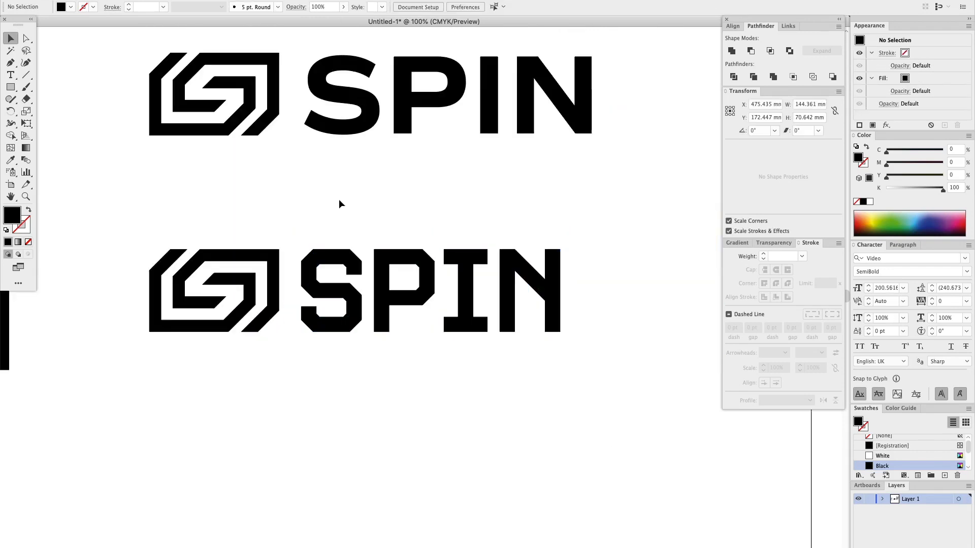
drag(494, 293, 499, 293)
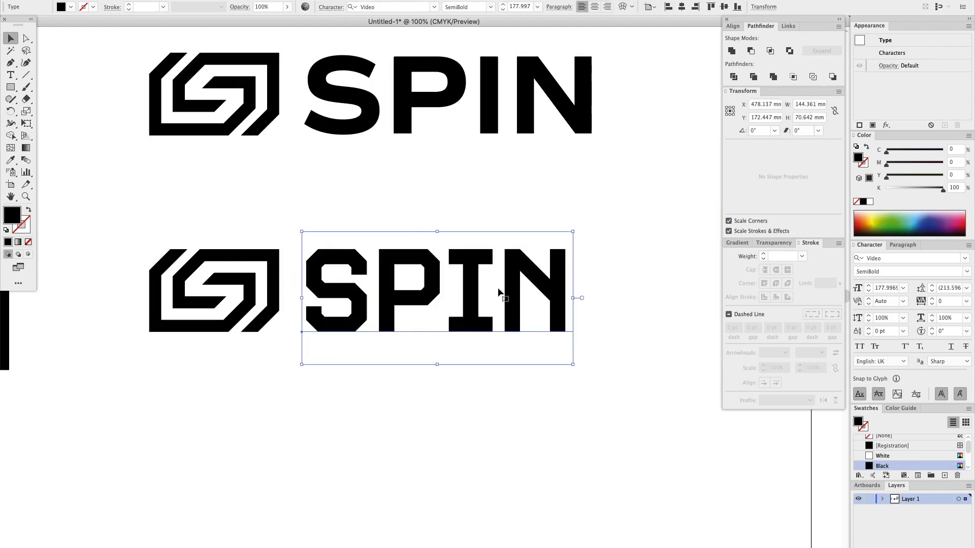
Step: Place a copy of the lower SPIN text beneath it and change its wording to "productions"
drag(401, 325, 402, 411)
double_click(388, 396)
text(product)
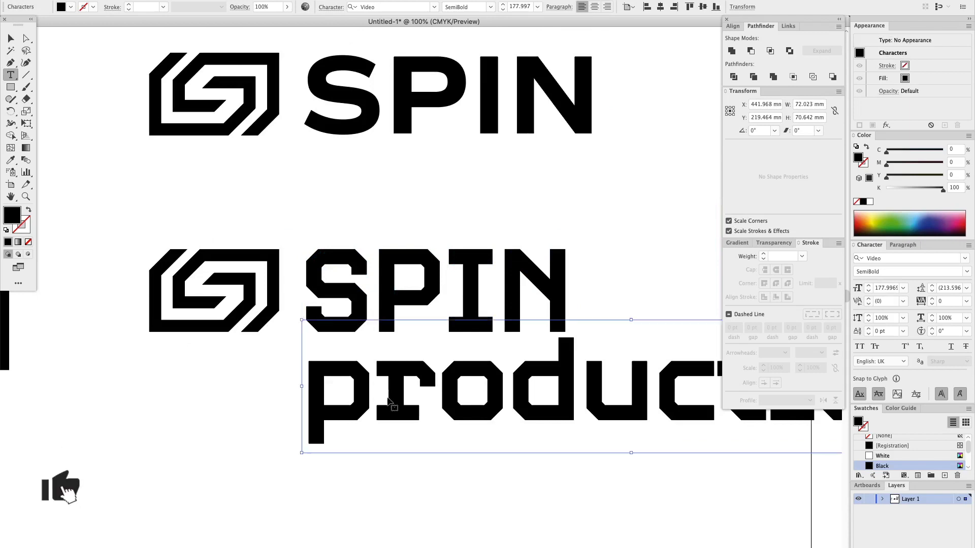
Step: Set the "productions" text in Commuters Sans Light
key(super+a)
click(966, 259)
text(commut)
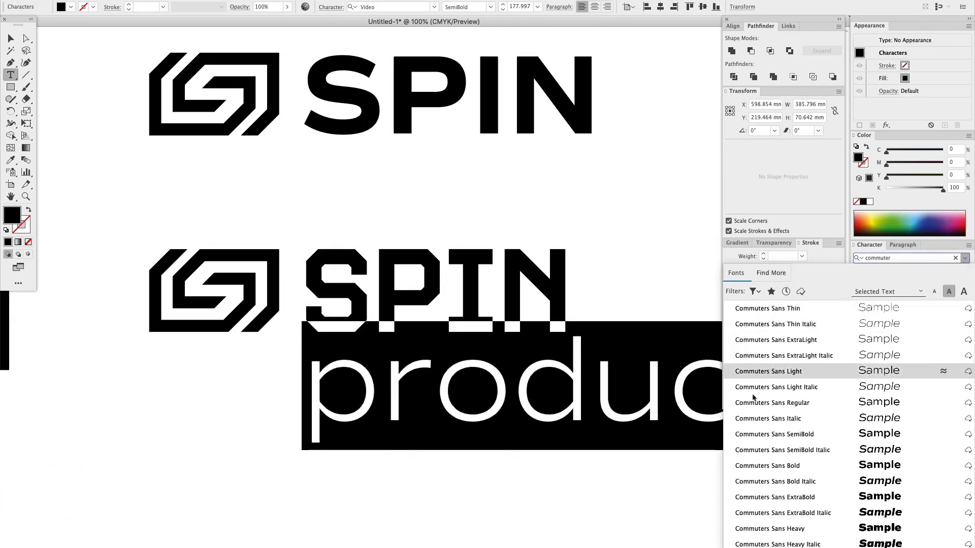
click(741, 372)
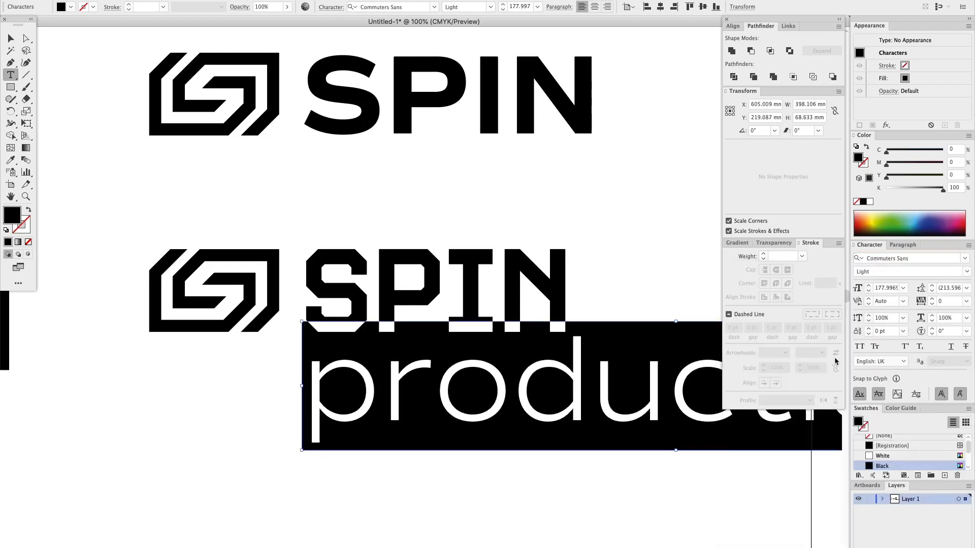
Step: Set the "productions" text in all caps and divide its font size by 4
click(863, 347)
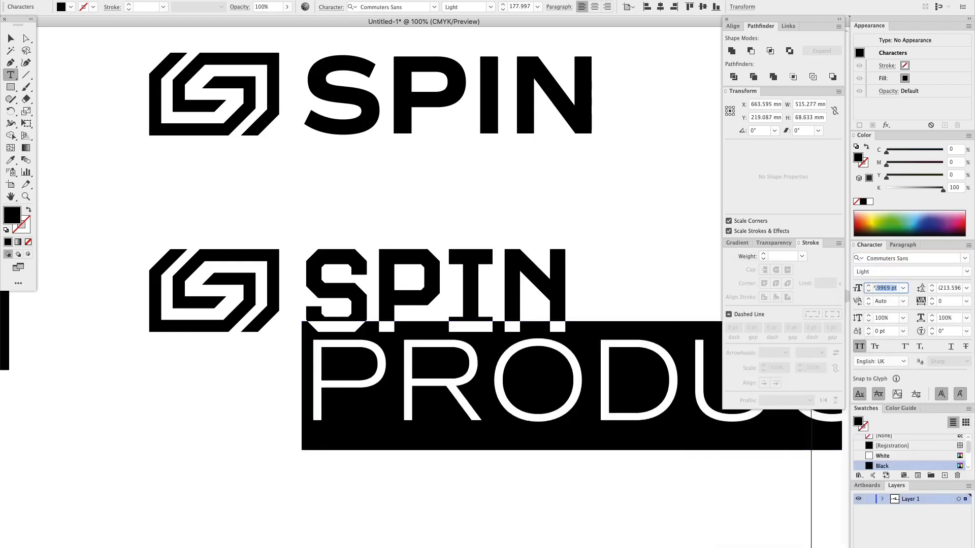
text(/4)
key(Return)
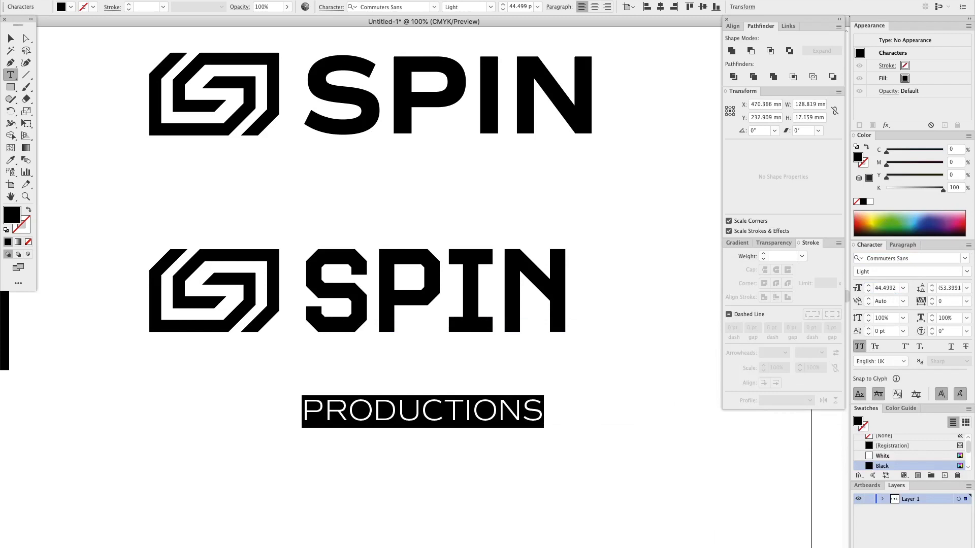
Step: Place PRODUCTIONS directly beneath the lower SPIN text, scale it to match SPIN's width at about 48.6 pt, and nudge it down
click(10, 39)
click(174, 159)
drag(377, 408, 381, 322)
drag(547, 324, 524, 353)
key(Down)
key(Down)
key(Down)
key(Down)
key(Down)
key(Down)
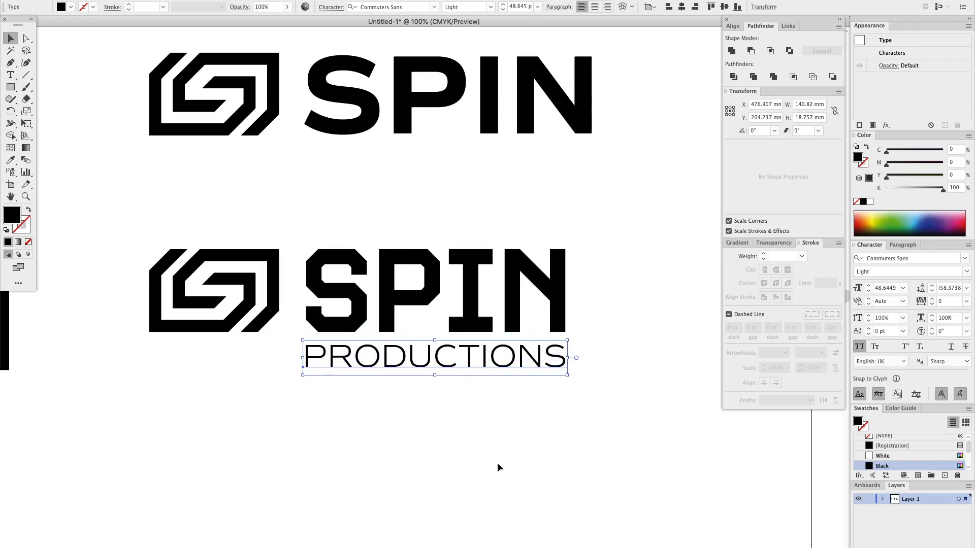
click(494, 476)
Step: Place a copy of the SPIN PRODUCTIONS logo near the lower edge of the artboard
key(super+minus)
key(super+minus)
drag(445, 390, 478, 409)
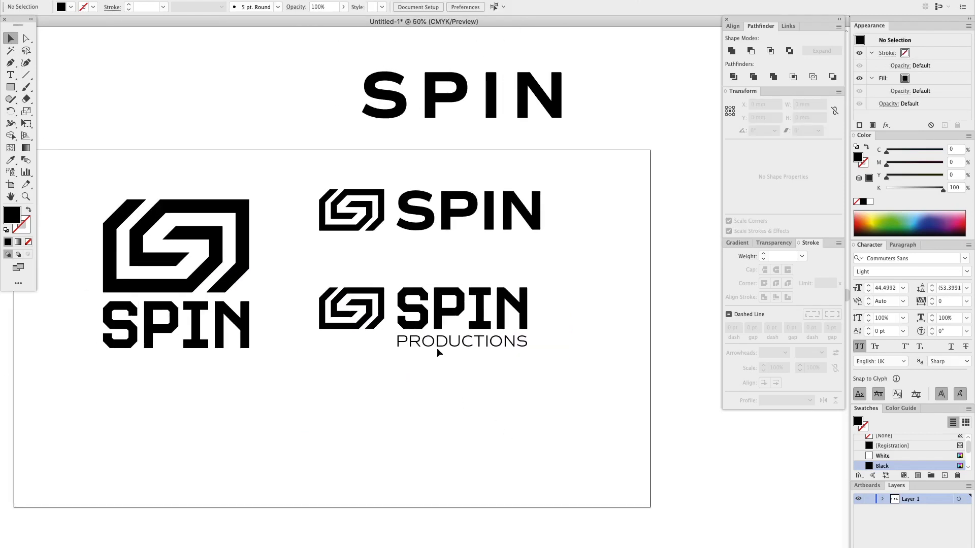
drag(330, 275, 491, 345)
drag(457, 313, 403, 445)
click(546, 424)
Step: Enlarge the copied logo's icon so that it spans from the top of SPIN to the base of PRODUCTIONS
key(super+space)
drag(206, 360, 617, 524)
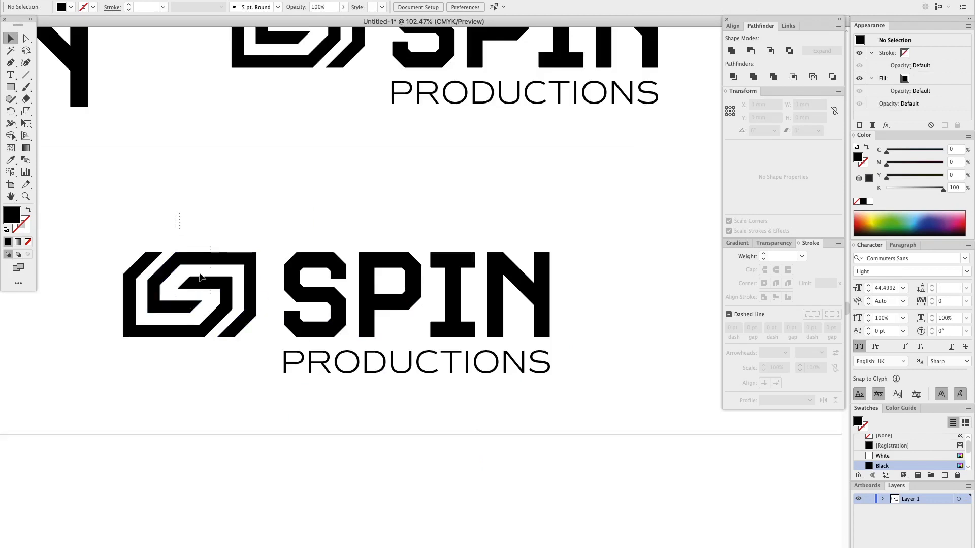
click(200, 277)
drag(122, 339, 66, 374)
click(238, 449)
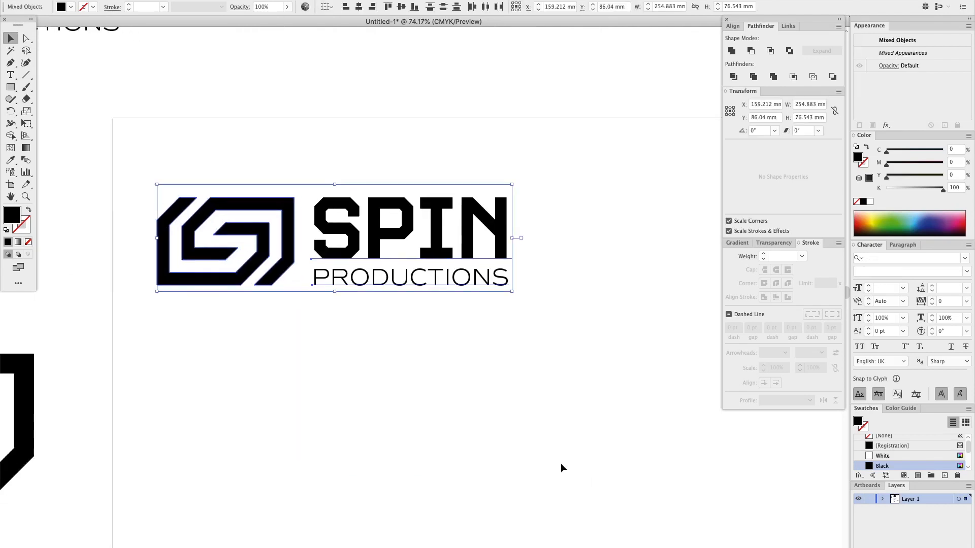
Step: Recolour the icon and text of the SPIN PRODUCTIONS logo dark blue with C 90.2, M 85.1, Y 0, K 0
click(561, 464)
drag(122, 120, 604, 360)
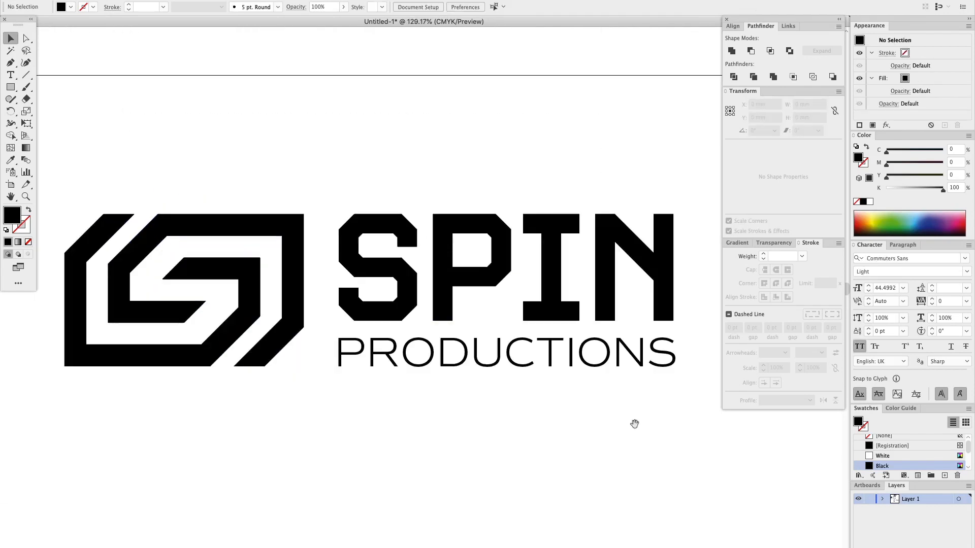
drag(635, 424, 631, 383)
click(238, 191)
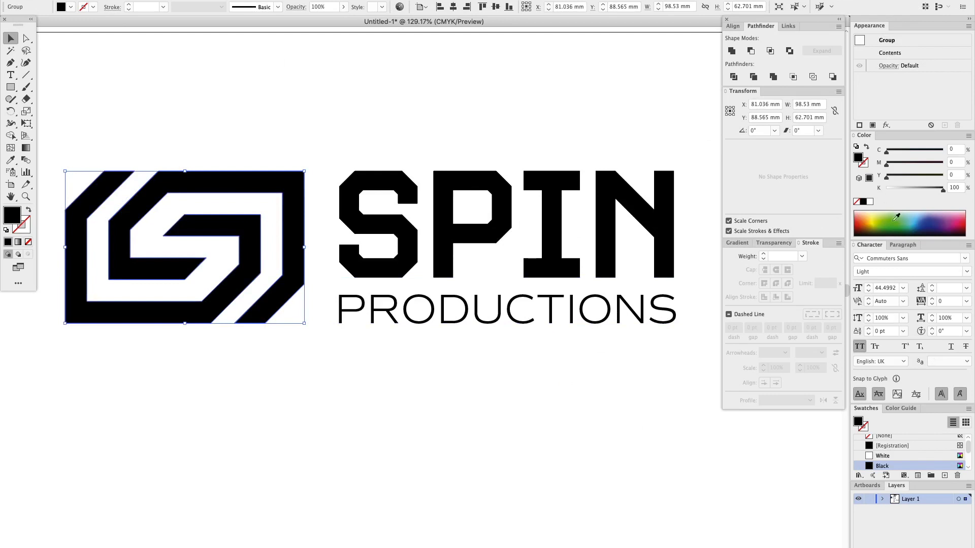
click(930, 218)
click(924, 221)
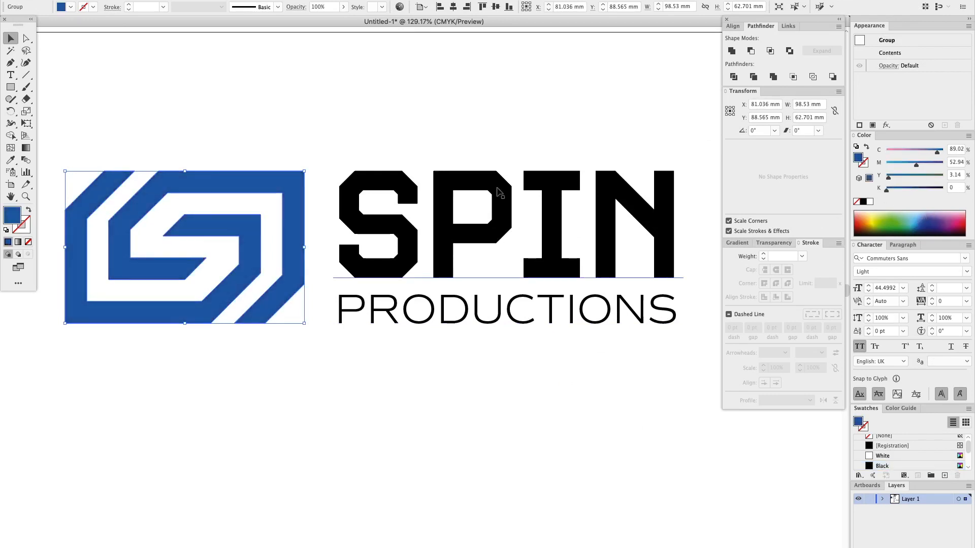
click(932, 214)
click(395, 303)
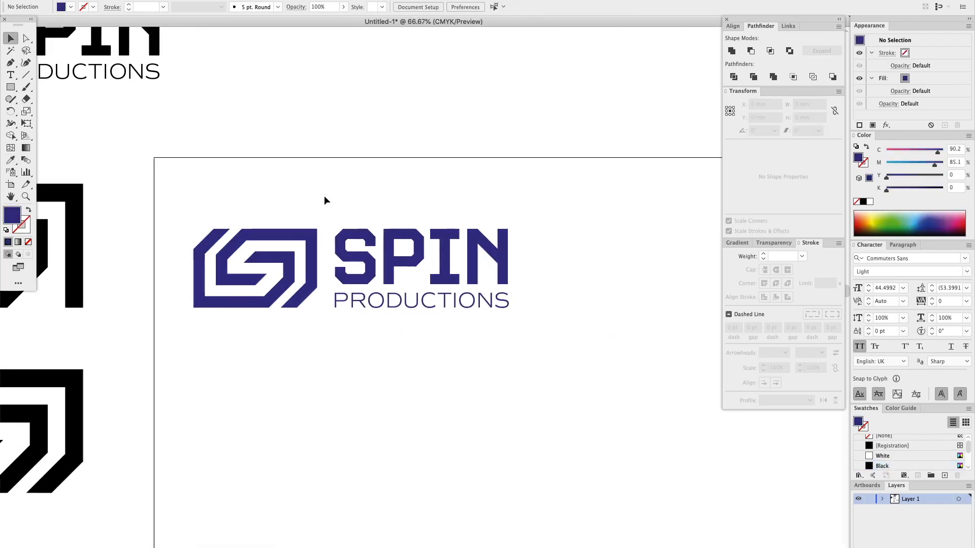
Step: Create a reversed white copy of the logo below the original on a dark blue rectangle about 312.5 by 116.3 mm
drag(432, 255, 435, 378)
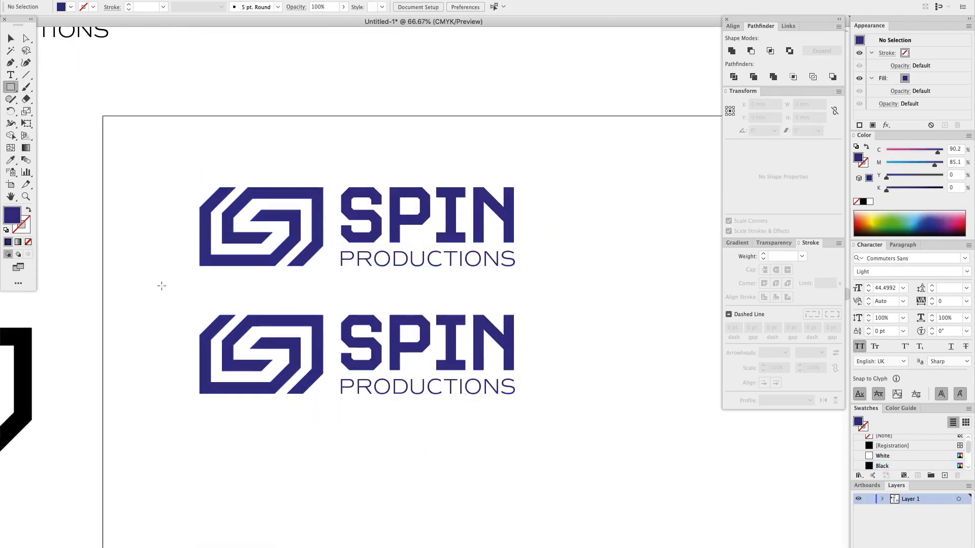
drag(162, 286, 555, 432)
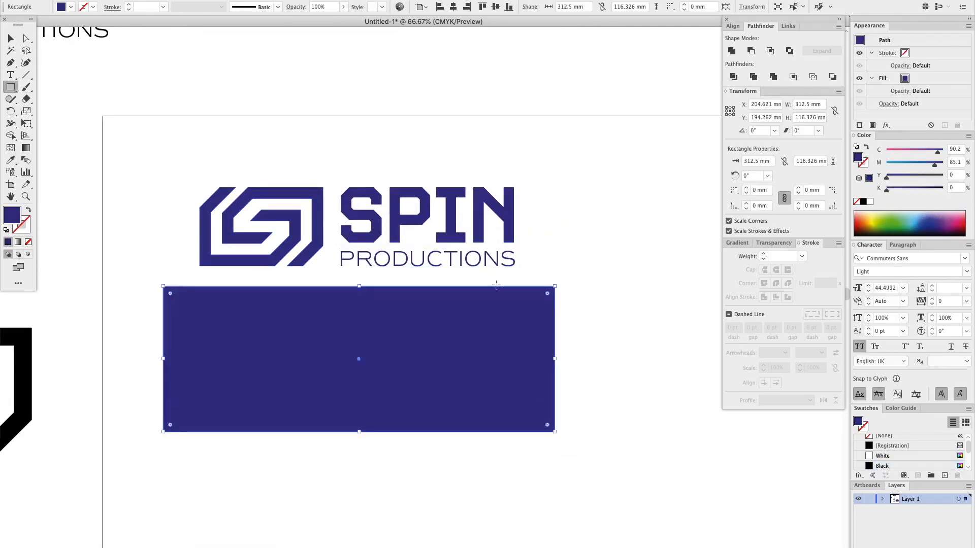
key(i)
click(408, 190)
key(v)
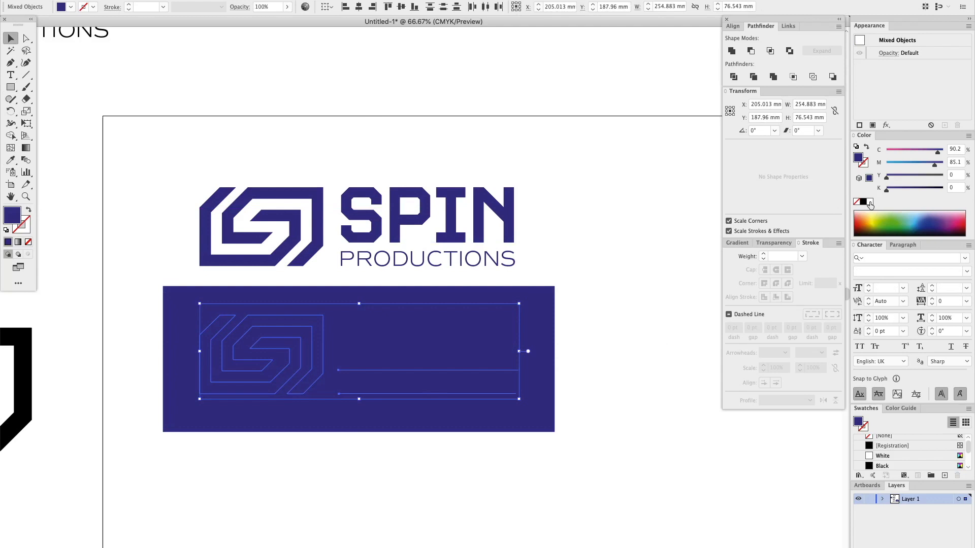
click(870, 202)
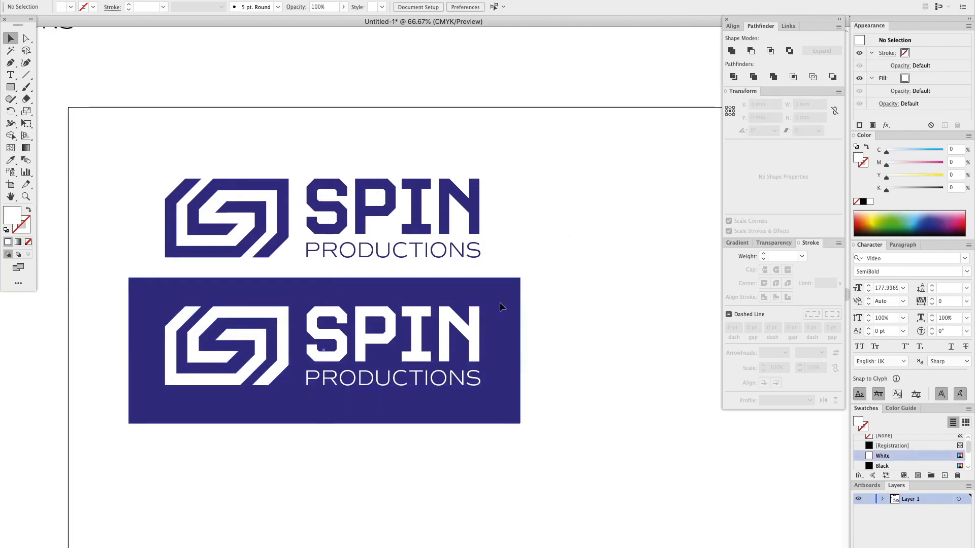
Step: Move the dark blue rectangle from behind the reversed logo to the artboard's upper-right corner, aligned with its edges
key(super+minus)
click(226, 281)
drag(368, 280, 563, 188)
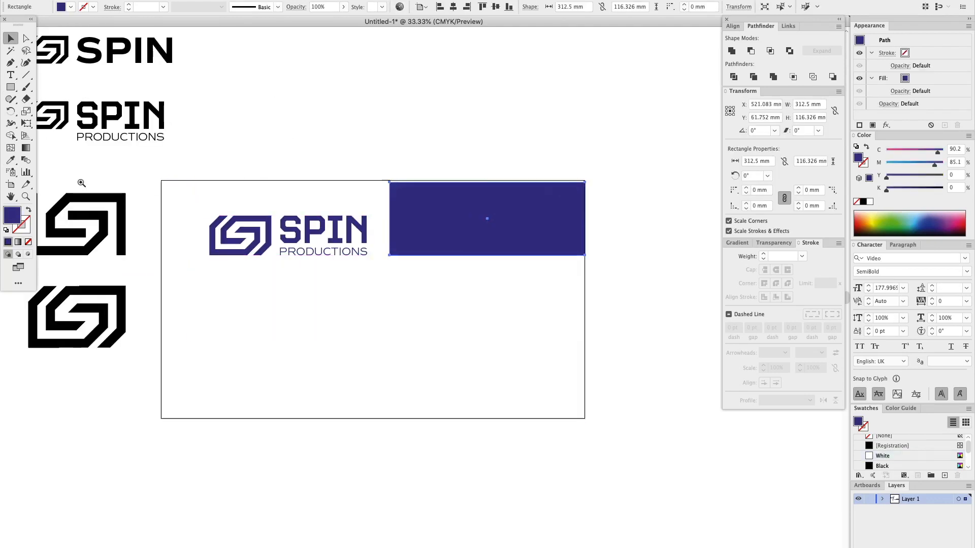
scroll(395, 245, up, 3)
drag(413, 179, 412, 174)
scroll(641, 181, up, 5)
drag(550, 382, 550, 391)
Step: Stretch the dark blue rectangle to the full 677.333 by 381 mm artboard and halve its width so it covers the right half
key(super+0)
drag(453, 207, 386, 508)
key(super+minus)
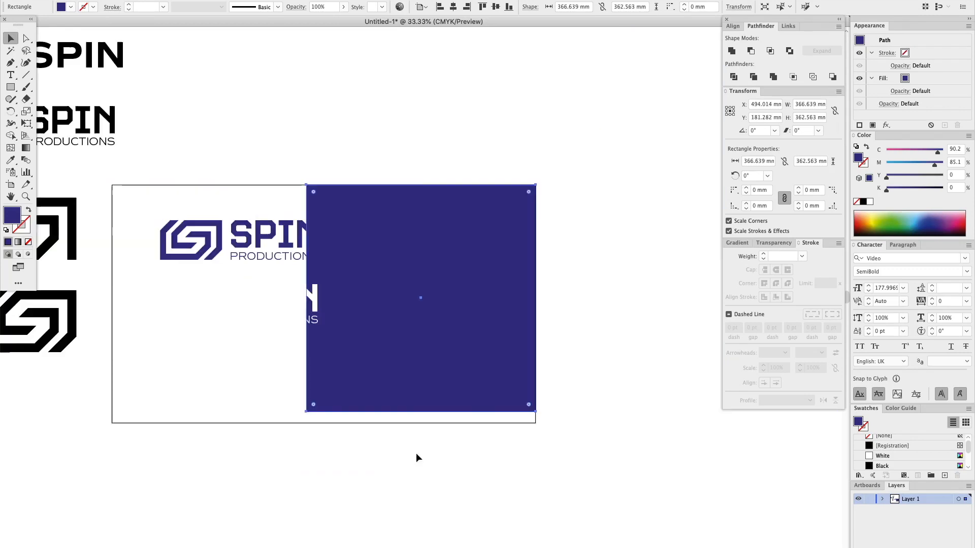
drag(306, 299, 111, 299)
drag(324, 411, 324, 423)
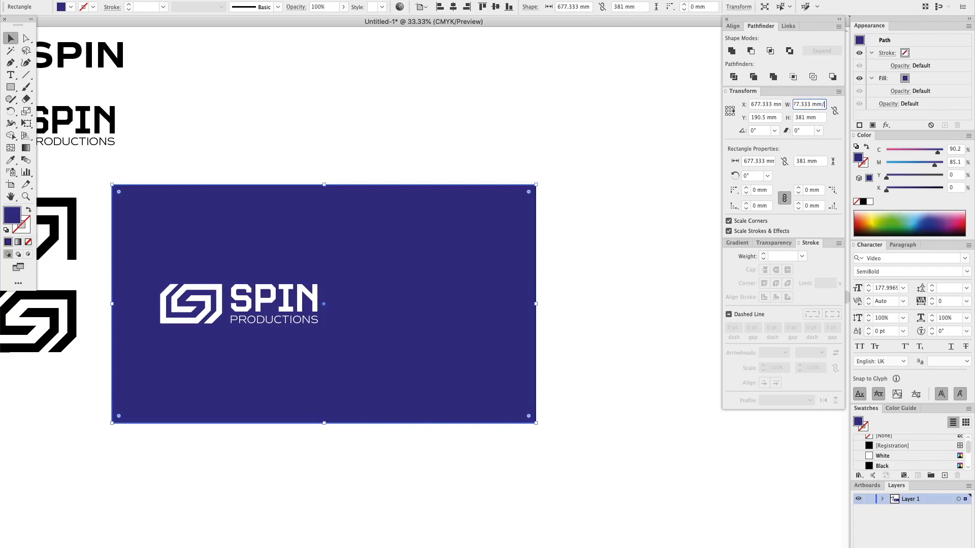
text(2)
key(Return)
Step: Centre the white logo on the dark blue half and the dark blue logo on the white half of the artboard
drag(148, 285, 413, 281)
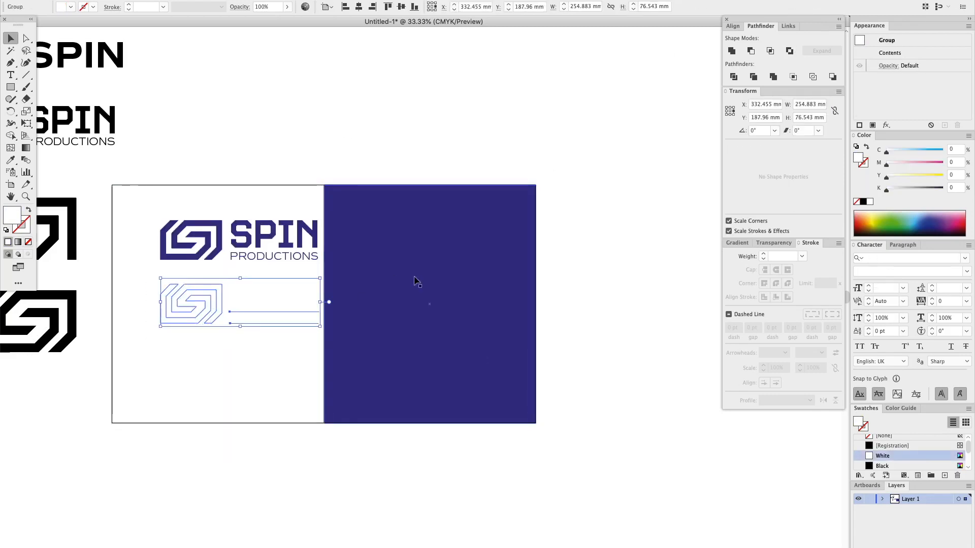
click(358, 6)
click(401, 7)
drag(141, 214, 266, 275)
click(381, 220)
drag(381, 219, 168, 241)
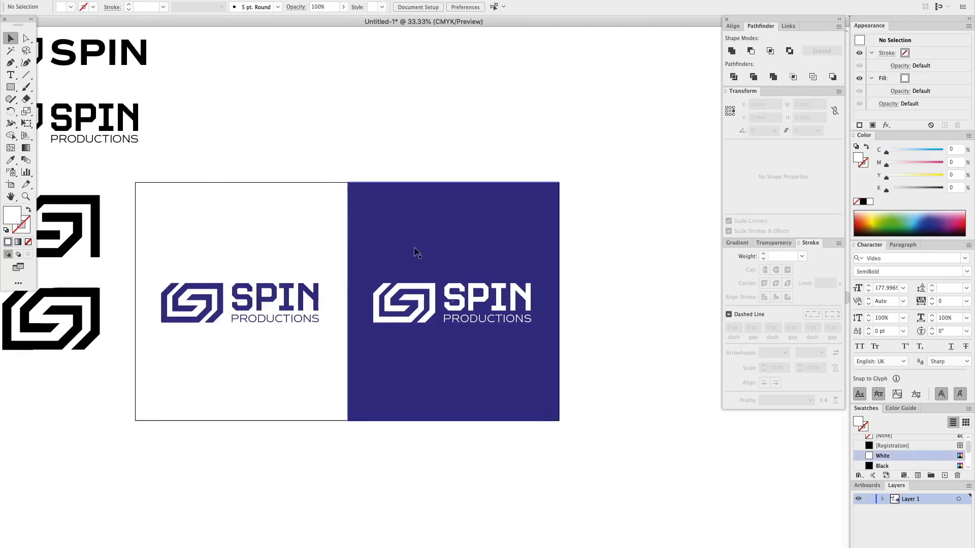
Step: Scale the white and dark blue logos down proportionally to the same smaller size
click(416, 303)
click(611, 7)
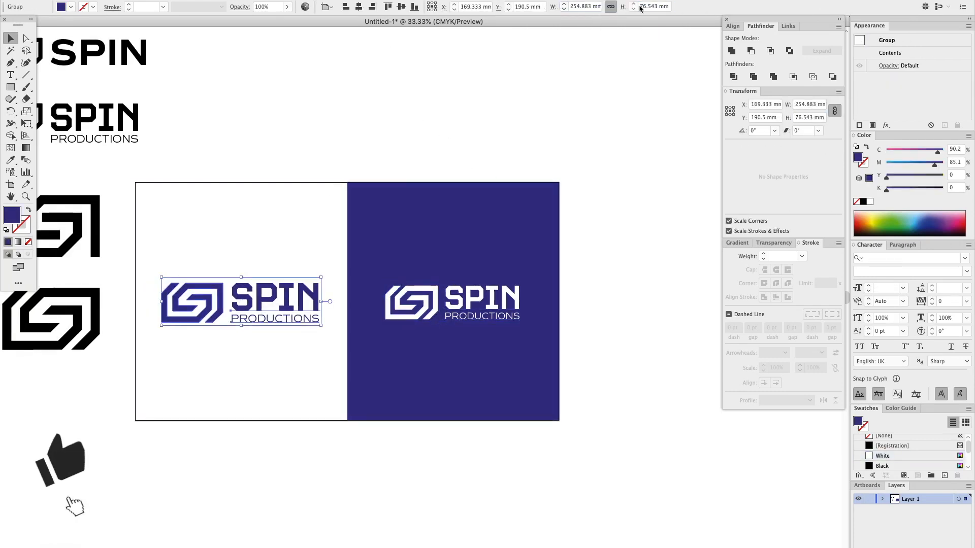
click(654, 6)
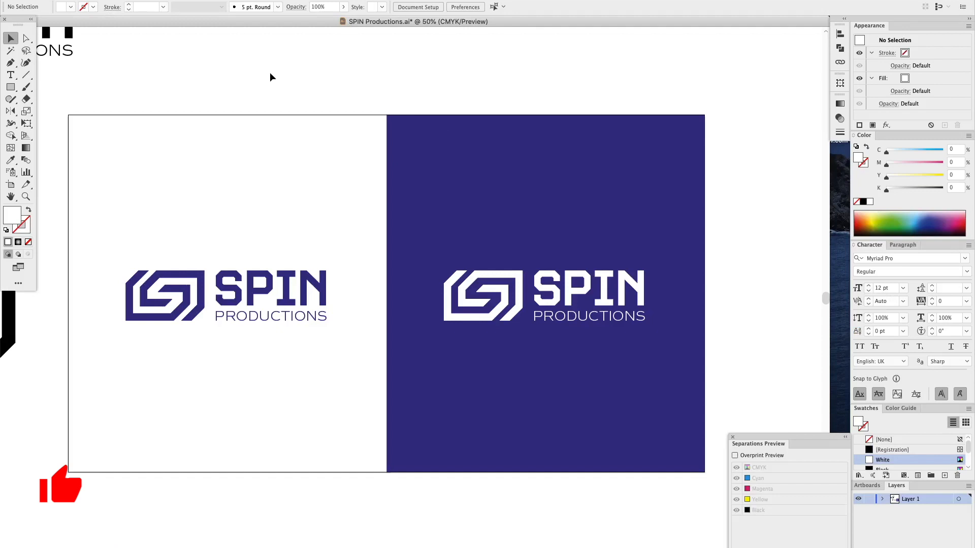
Step: Overlay the dark blue half with a white-to-black radial gradient rectangle set to Multiply at 40% opacity
click(464, 159)
click(840, 104)
click(756, 176)
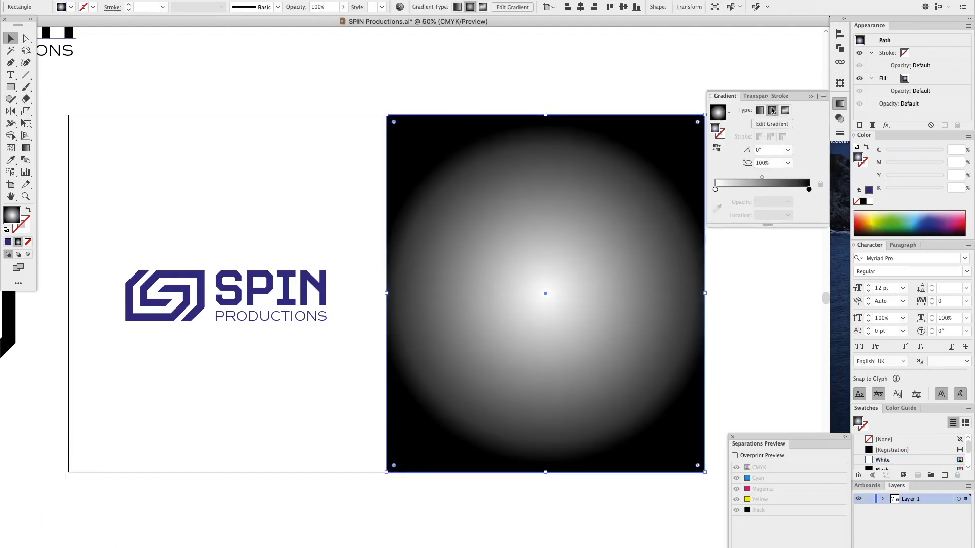
click(766, 96)
click(735, 110)
click(729, 136)
drag(808, 111, 744, 95)
text(40)
key(Return)
Step: Copy the radial gradient overlay onto the white half and arrange the backgrounds behind the logos
drag(504, 61, 200, 189)
key(super+shift+[)
key(super+shift+a)
click(252, 145)
key(super+shift+[)
key(super+shift+a)
Step: Set the opacity of the gradient overlay on the white half to 10%
click(314, 177)
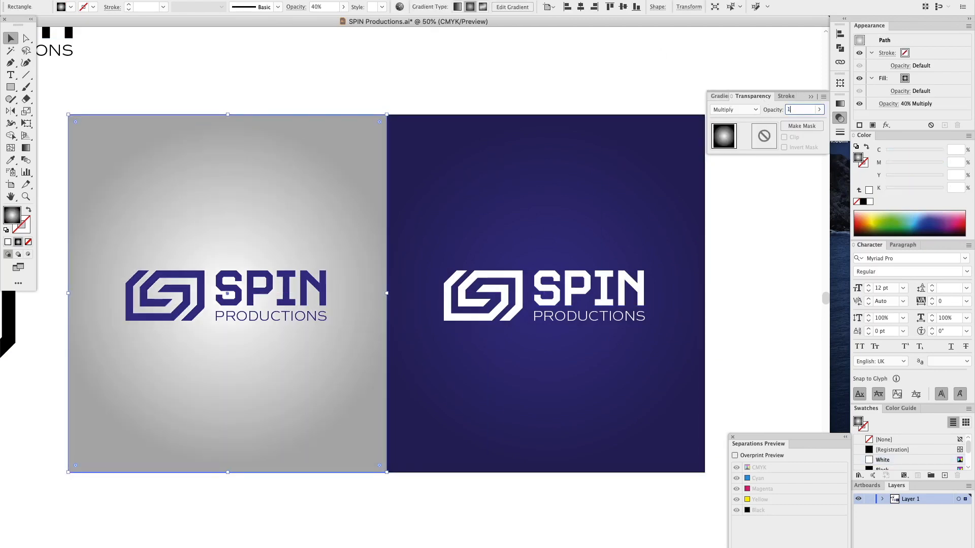
click(799, 109)
text(10)
key(Return)
Step: Tint the reversed logo light grey with K 7 and compare it with the previous white by undoing and redoing the change
click(540, 278)
click(953, 189)
text(7)
key(Return)
key(super+z)
drag(537, 272, 574, 320)
key(super+shift+z)
Step: Examine the finished side-by-side logo presentation from an overview and up close, and collapse the transparency settings
key(super+minus)
key(super+minus)
key(super+minus)
key(super+minus)
key(super+minus)
key(super+minus)
key(super+minus)
drag(323, 195, 374, 203)
click(132, 171)
drag(133, 170, 589, 437)
click(811, 96)
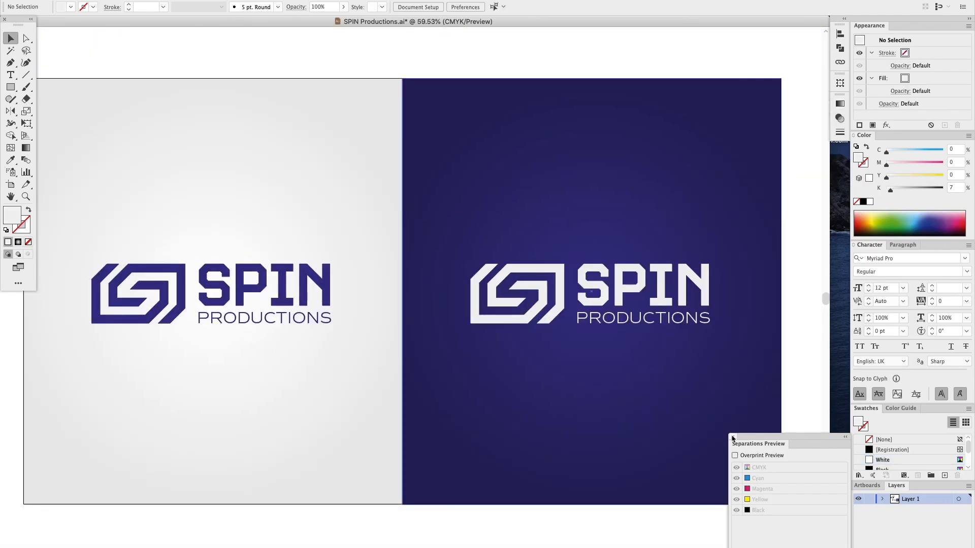